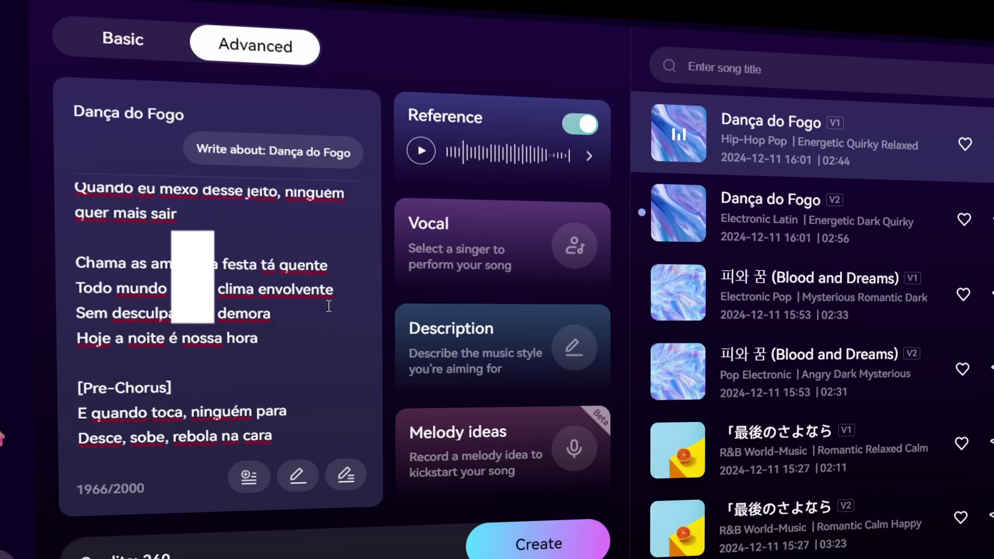
Step: Play a sample song and preview the Pop/Male/Magnetic, Pop/Female/Sweet and Rapper singer voices
{"action": "scroll", "coordinate": [219, 313], "scroll_direction": "down", "scroll_amount": 3}
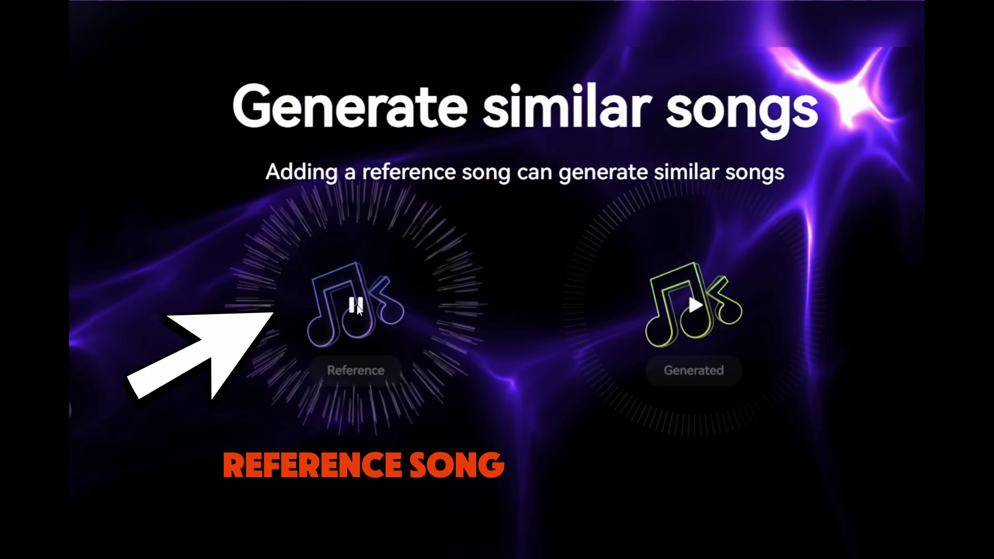
{"action": "left_click", "coordinate": [695, 305]}
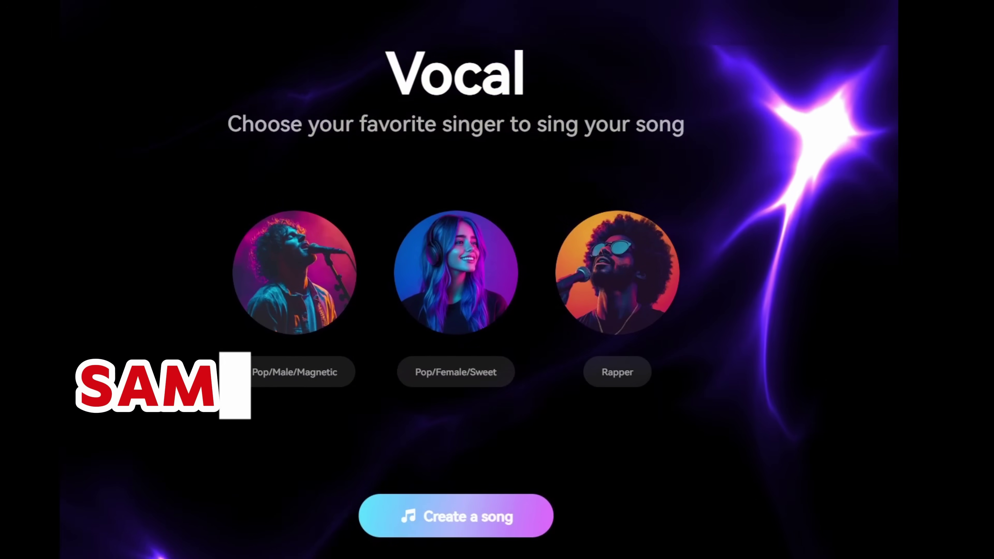
{"action": "left_click", "coordinate": [298, 286]}
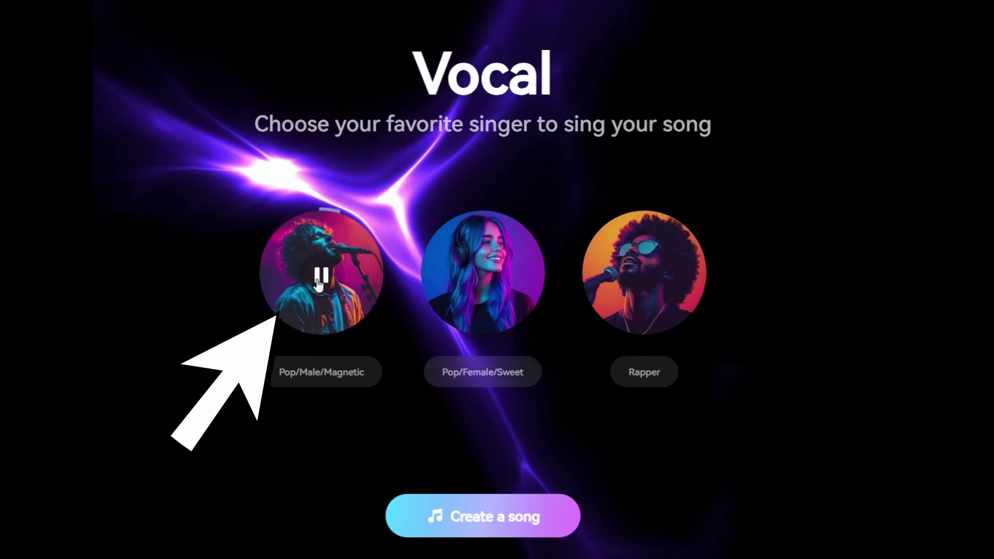
{"action": "left_click", "coordinate": [483, 274]}
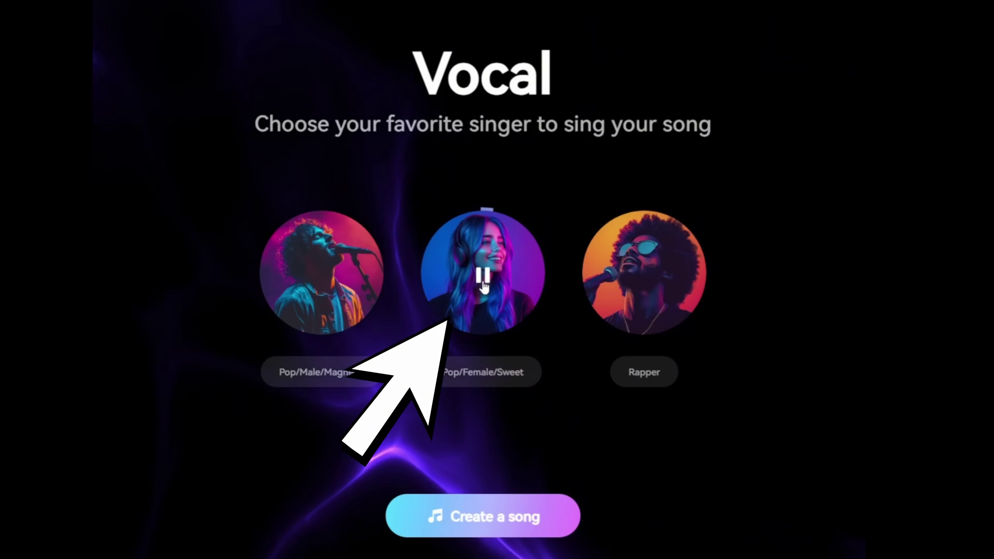
{"action": "left_click", "coordinate": [648, 302]}
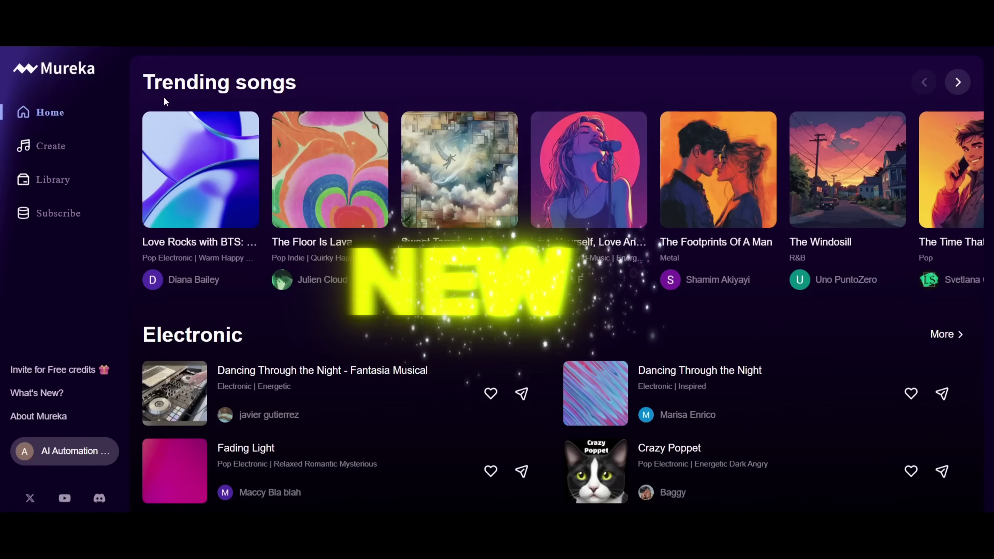
Step: Scroll down through the Trending, Electronic, Hip-Hop and Pop song lists
{"action": "scroll", "coordinate": [888, 192], "scroll_direction": "down", "scroll_amount": 5}
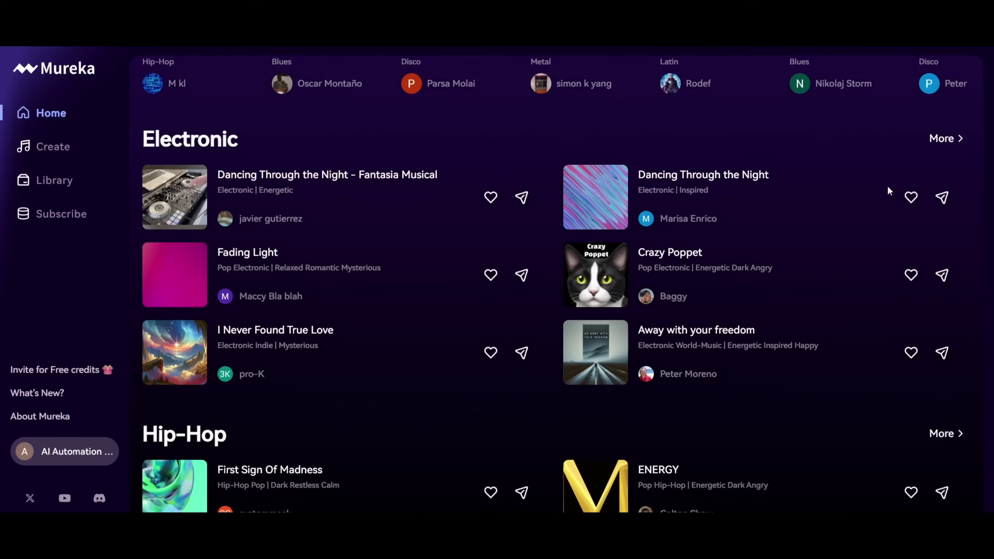
{"action": "scroll", "coordinate": [907, 195], "scroll_direction": "down", "scroll_amount": 5}
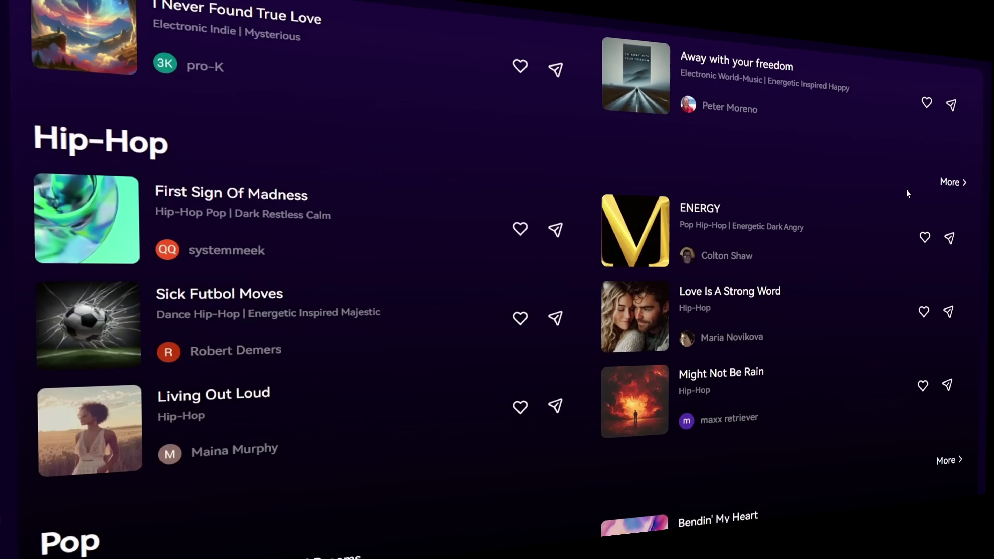
{"action": "scroll", "coordinate": [888, 190], "scroll_direction": "down", "scroll_amount": 4}
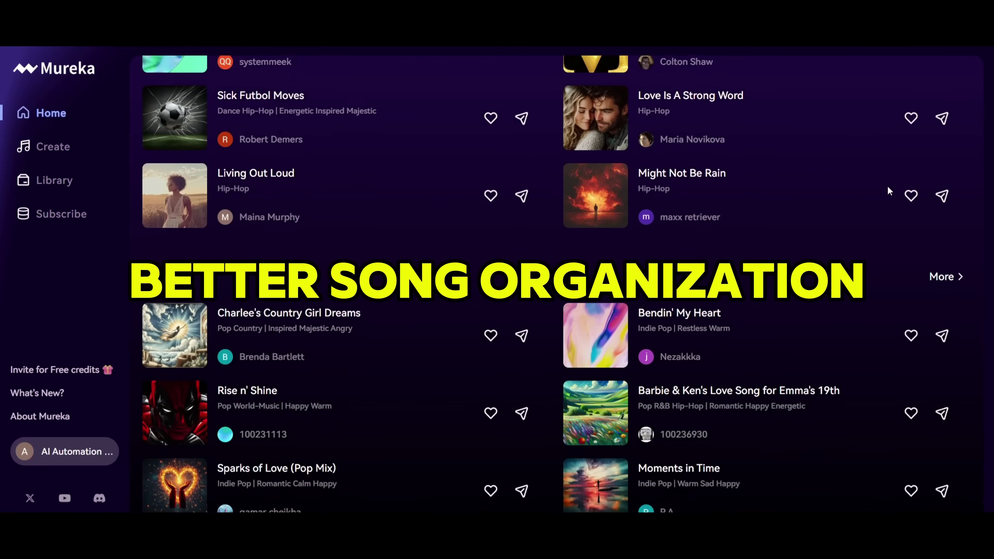
{"action": "scroll", "coordinate": [969, 117], "scroll_direction": "down", "scroll_amount": 5}
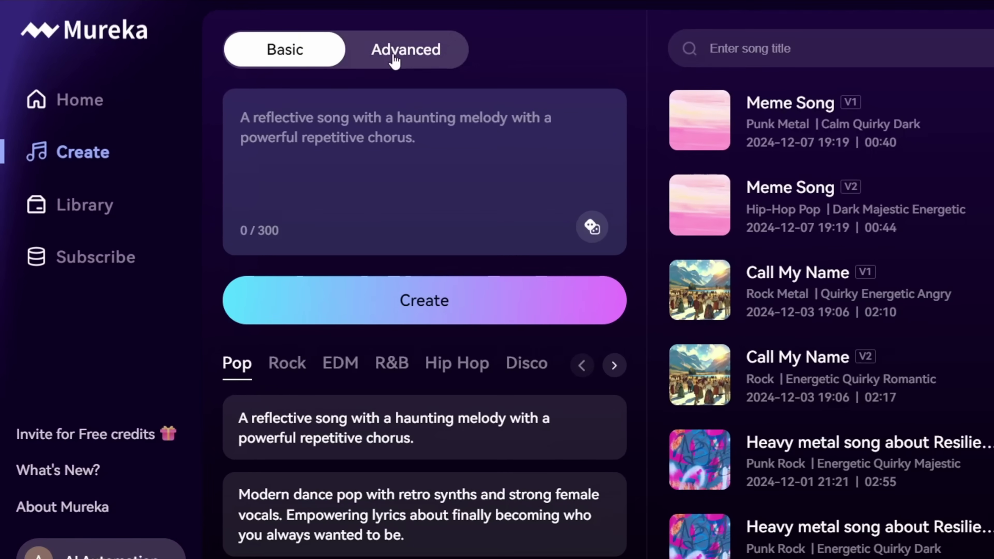
Step: Glance at the Advanced layout, browse the Rock, EDM and R&B examples, then use the Modern dance pop prompt
{"action": "left_click", "coordinate": [401, 60]}
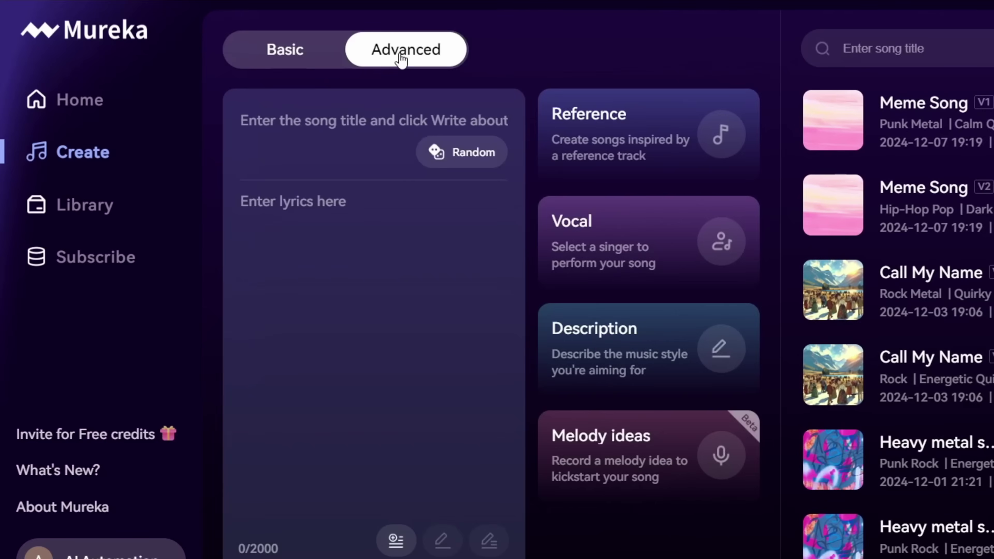
{"action": "left_click", "coordinate": [299, 69]}
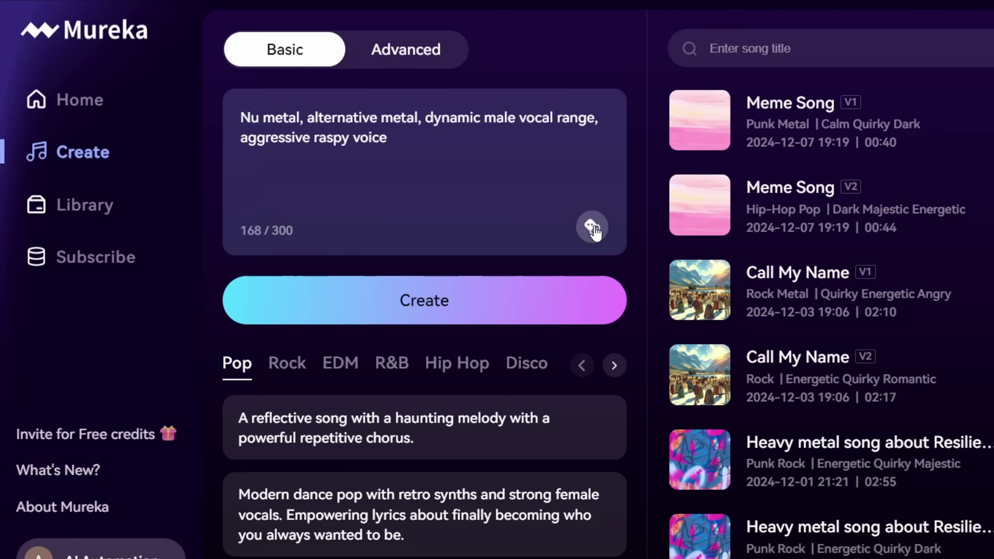
{"action": "left_click", "coordinate": [278, 372]}
{"action": "left_click", "coordinate": [351, 372]}
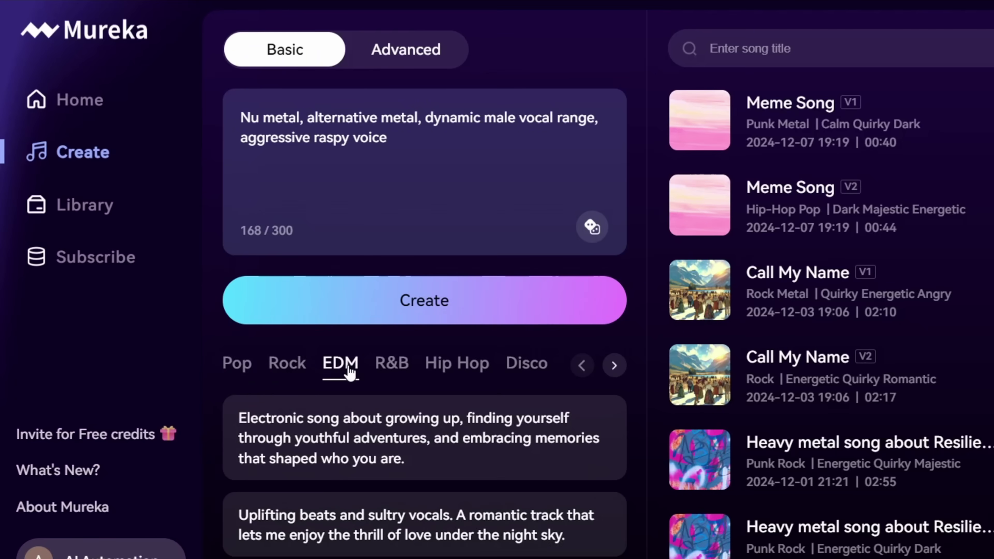
{"action": "left_click", "coordinate": [405, 368]}
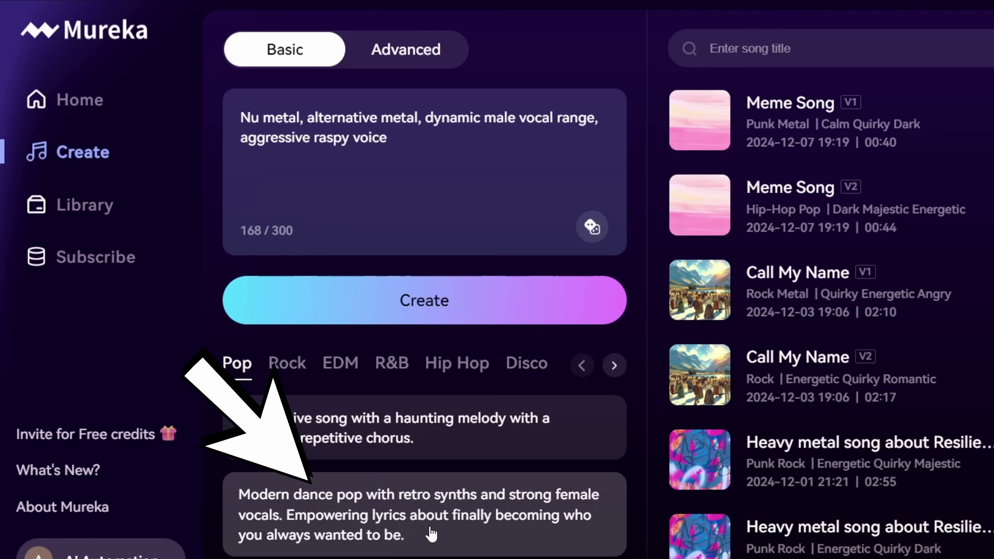
{"action": "left_click", "coordinate": [430, 532]}
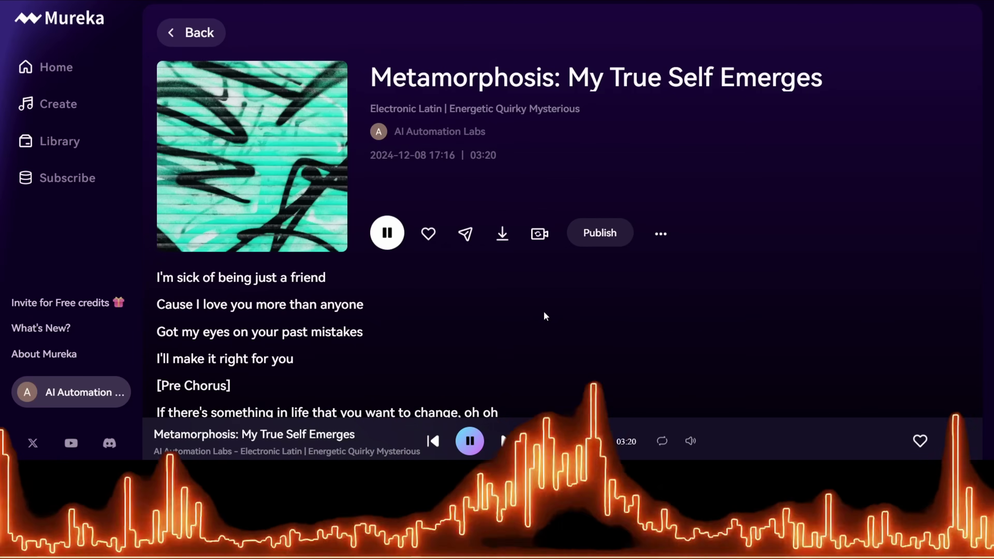
Step: Open the extra actions menu for 'Metamorphosis: My True Self Emerges'
{"action": "scroll", "coordinate": [543, 311], "scroll_direction": "up", "scroll_amount": 2}
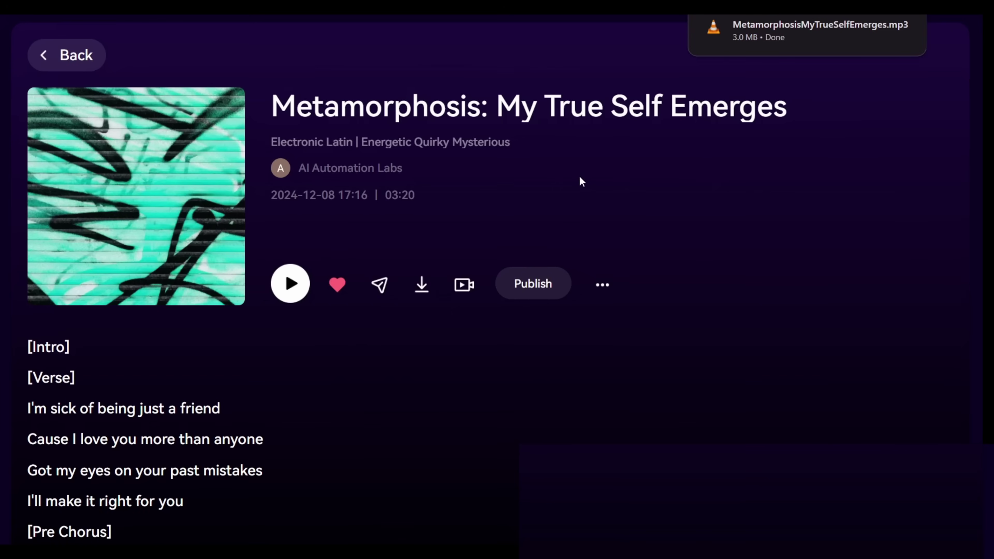
{"action": "left_click", "coordinate": [602, 285]}
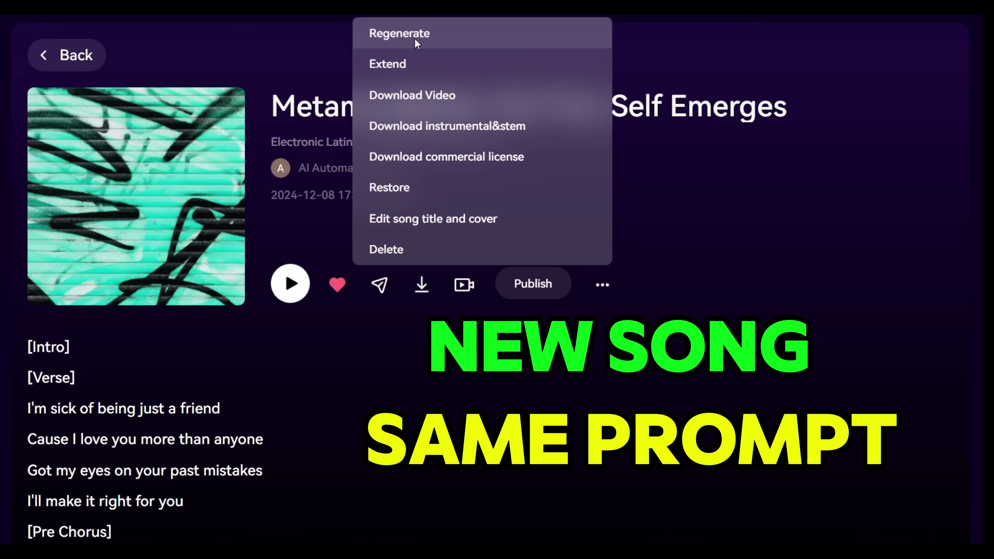
Step: Extend the song with an [Outro] section in the lyrics, then pick a new cover image
{"action": "left_click", "coordinate": [433, 64]}
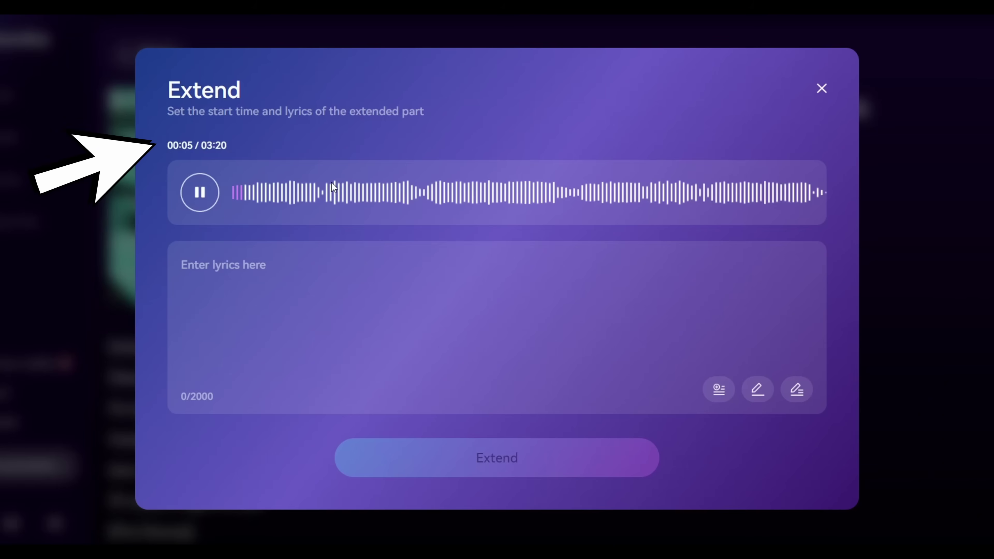
{"action": "left_click", "coordinate": [222, 274]}
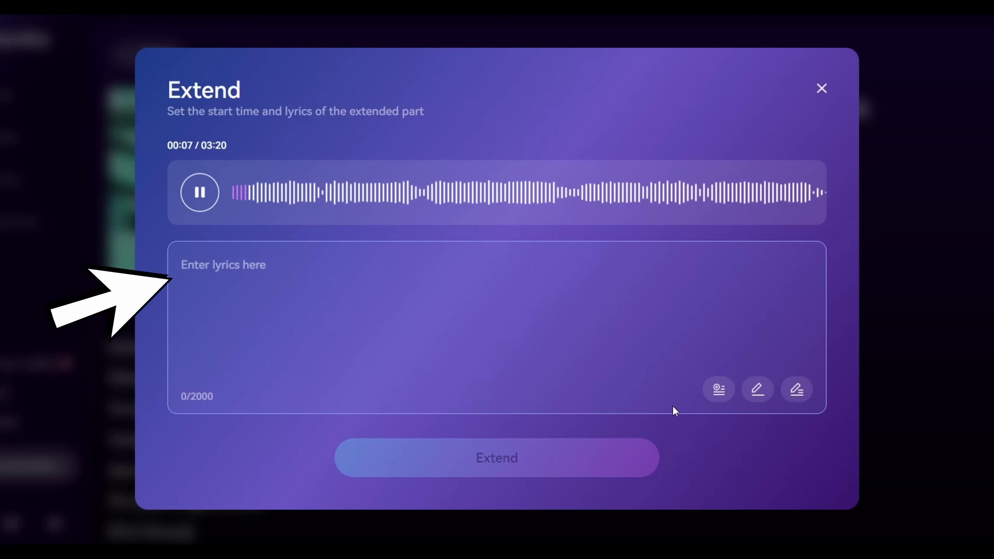
{"action": "left_click", "coordinate": [719, 389]}
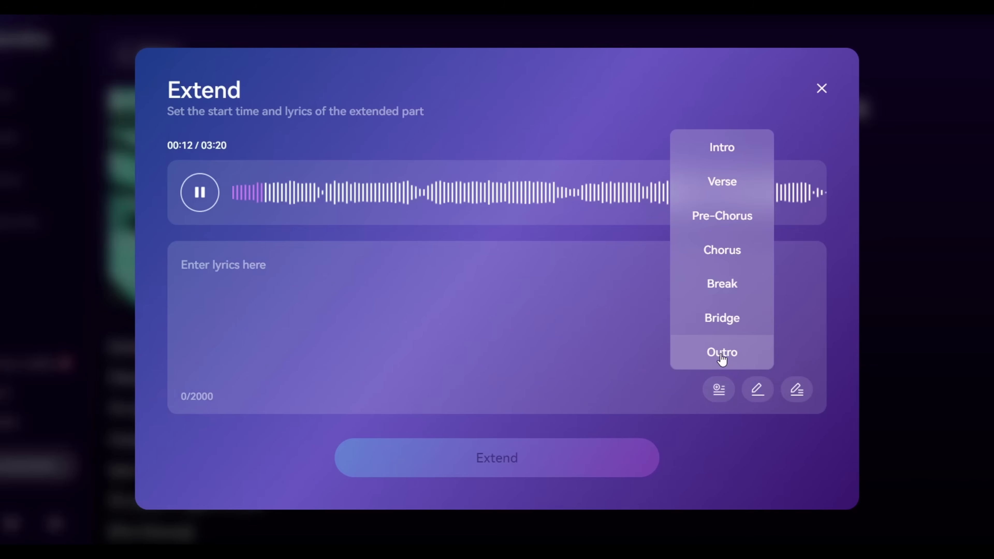
{"action": "left_click", "coordinate": [722, 352]}
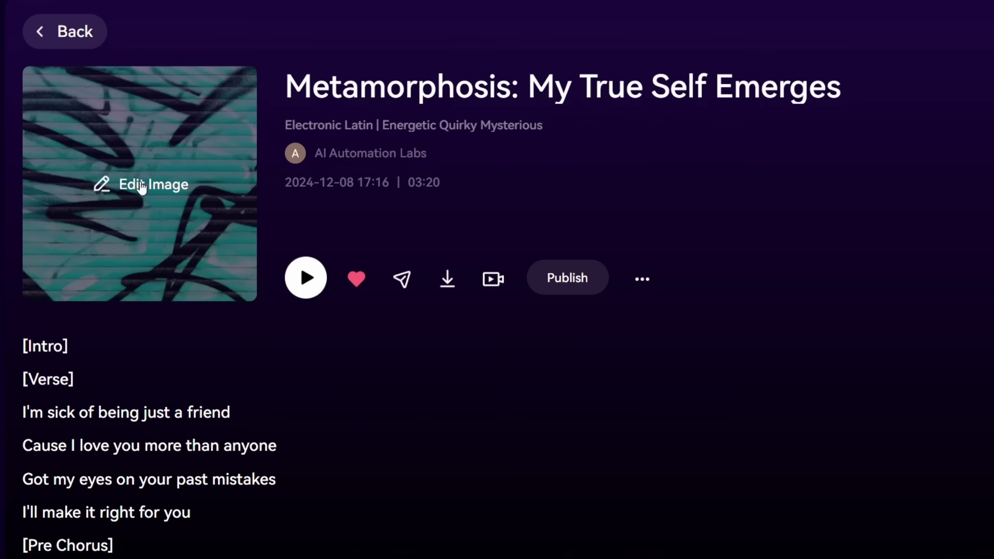
{"action": "left_click", "coordinate": [141, 186]}
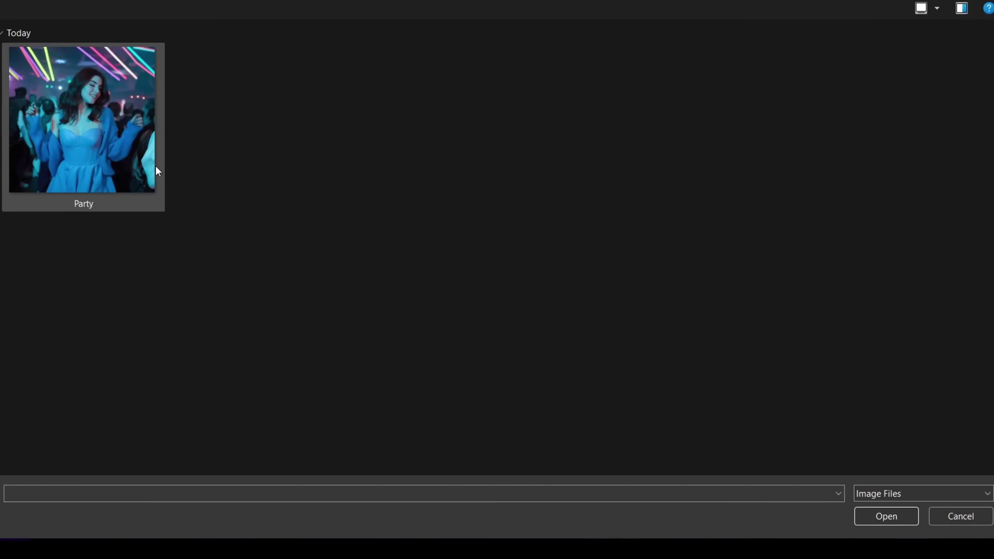
Step: Set Party.jpg as the cover, adjust its Size slider, and publish the song to New Songs
{"action": "left_click", "coordinate": [109, 153]}
{"action": "left_click", "coordinate": [872, 510]}
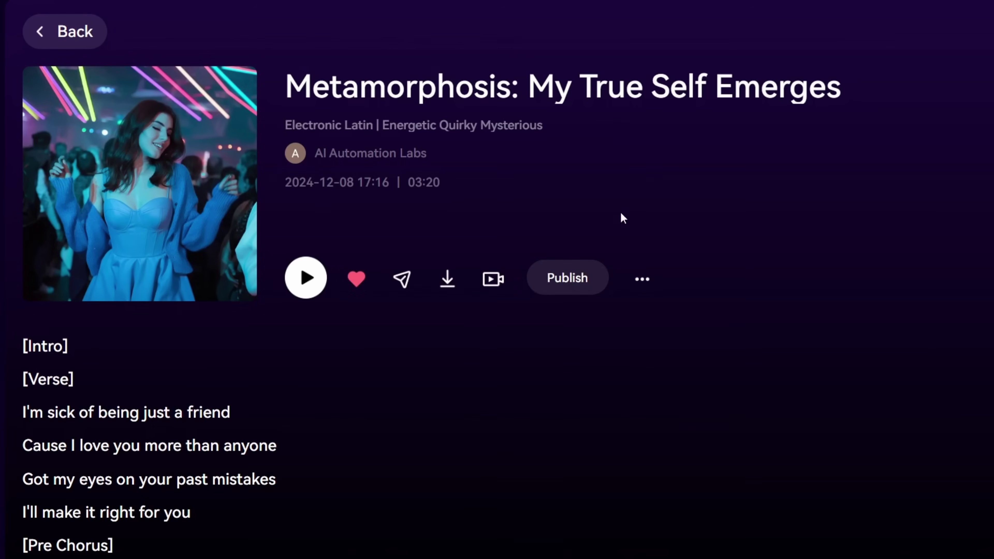
{"action": "left_click", "coordinate": [565, 287]}
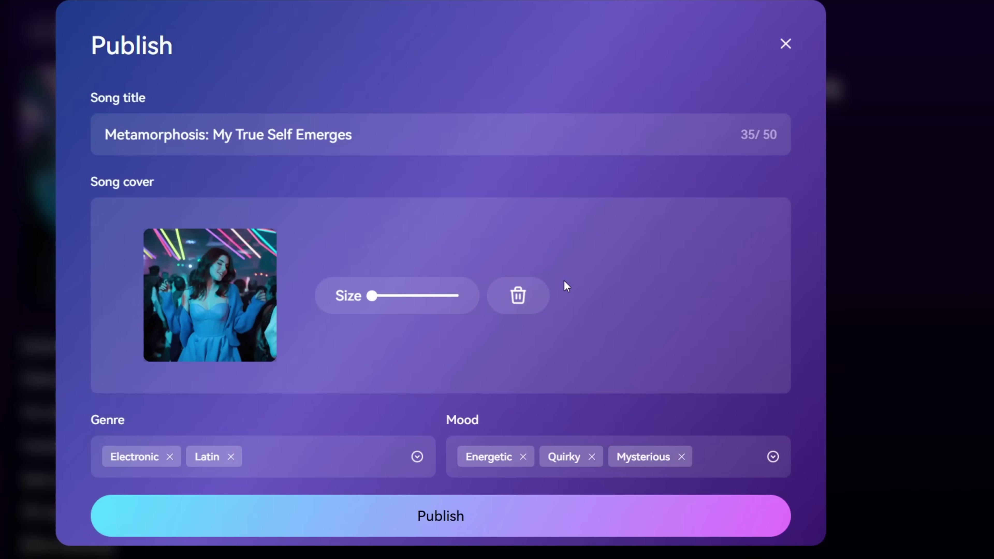
{"action": "scroll", "coordinate": [566, 286], "scroll_direction": "down", "scroll_amount": 1}
{"action": "left_click_drag", "start_coordinate": [371, 270], "coordinate": [378, 274]}
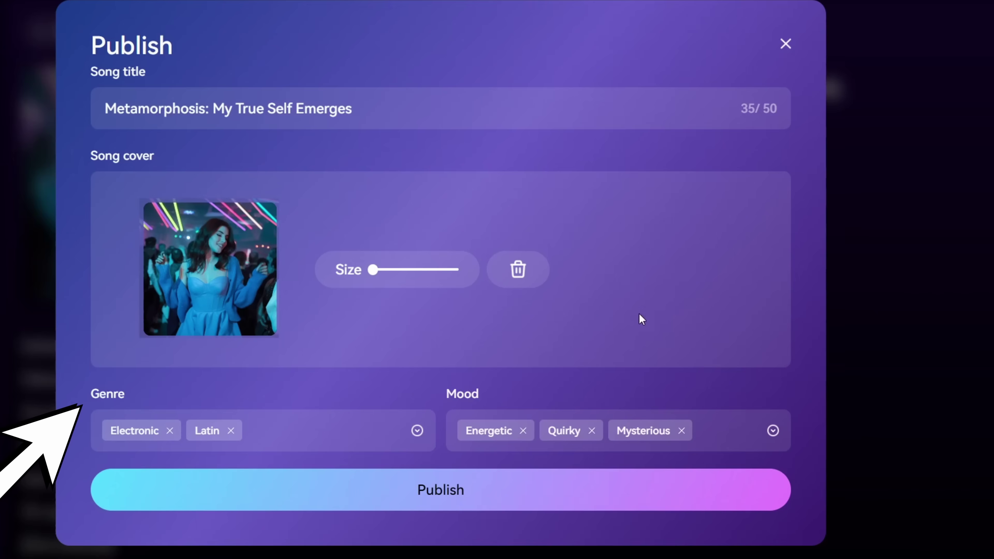
{"action": "left_click", "coordinate": [477, 497]}
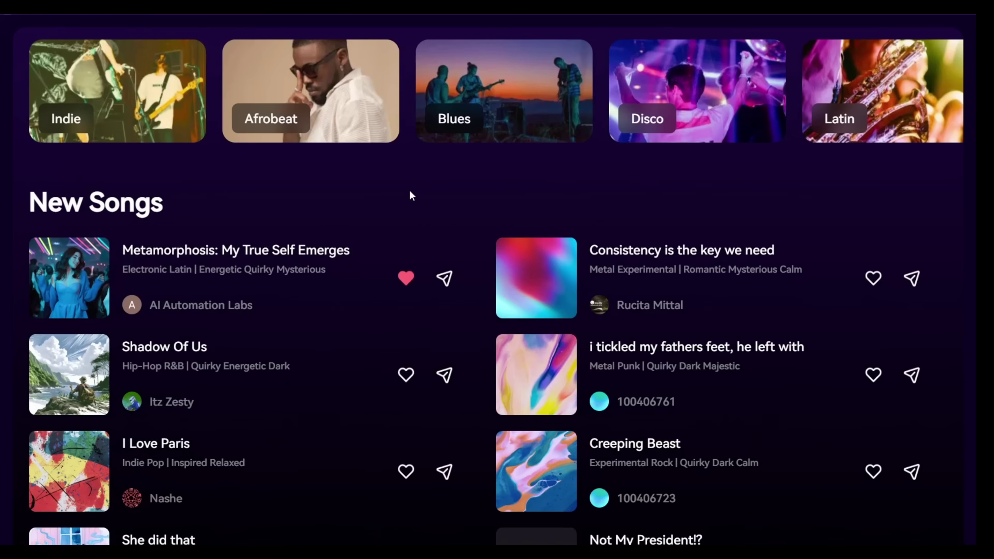
{"action": "scroll", "coordinate": [410, 190], "scroll_direction": "down", "scroll_amount": 2}
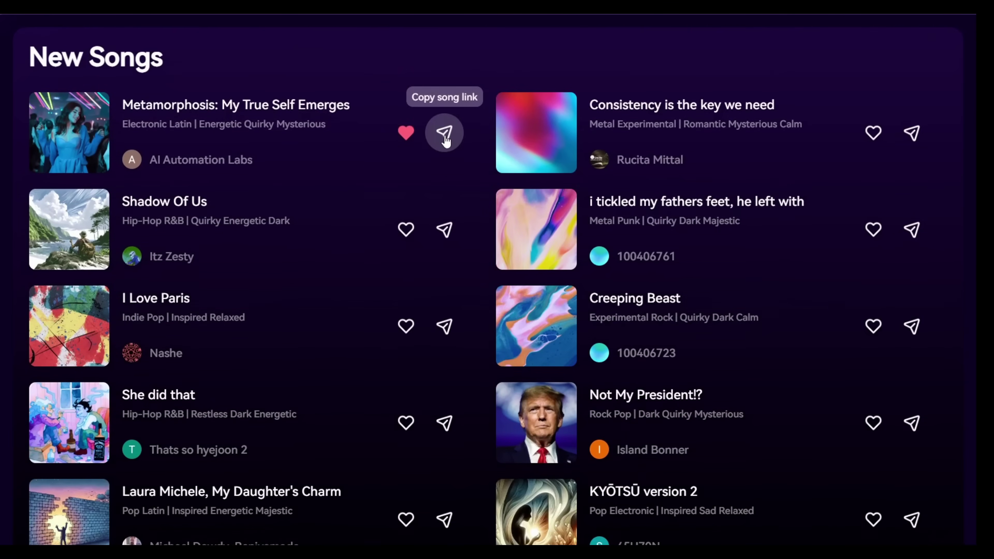
{"action": "scroll", "coordinate": [437, 112], "scroll_direction": "up", "scroll_amount": 2}
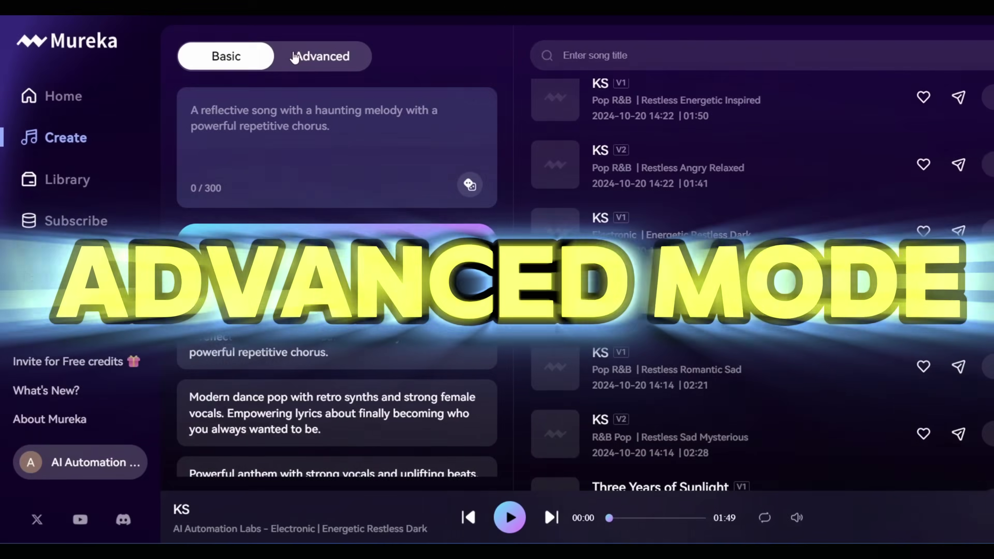
Step: Switch to Advanced mode and preview 'All I Want for Christmas Is You' from the reference library
{"action": "left_click", "coordinate": [298, 56]}
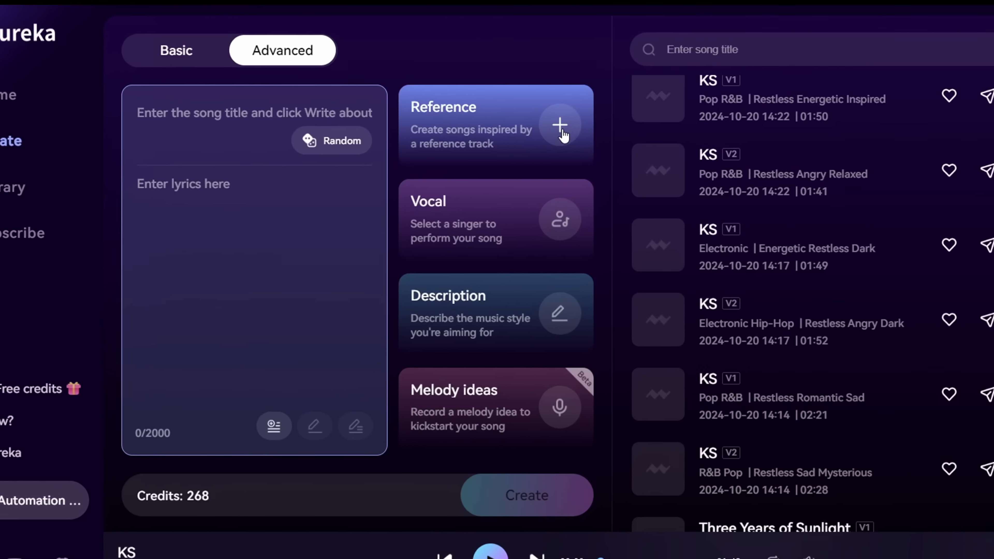
{"action": "left_click", "coordinate": [562, 133]}
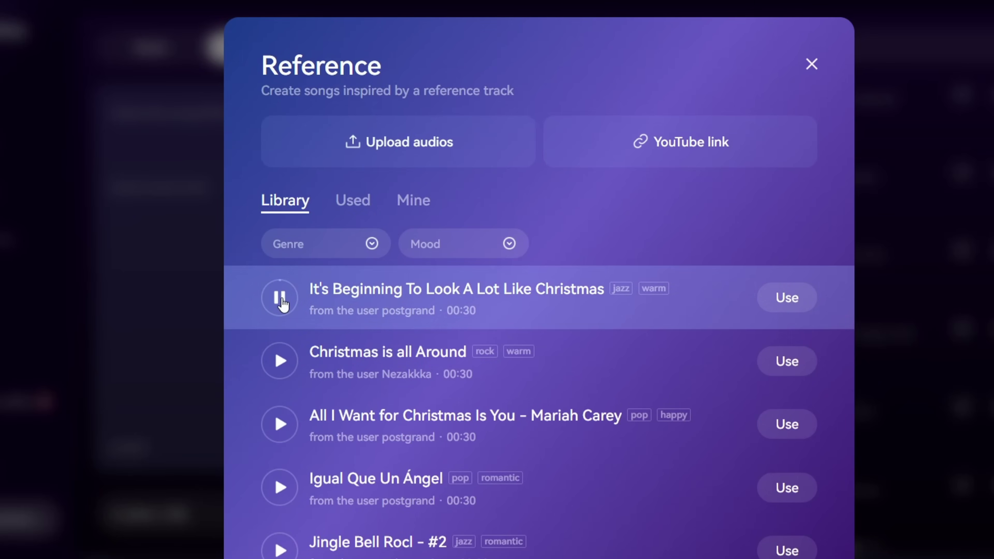
{"action": "left_click", "coordinate": [280, 424]}
{"action": "scroll", "coordinate": [280, 424], "scroll_direction": "down", "scroll_amount": 2}
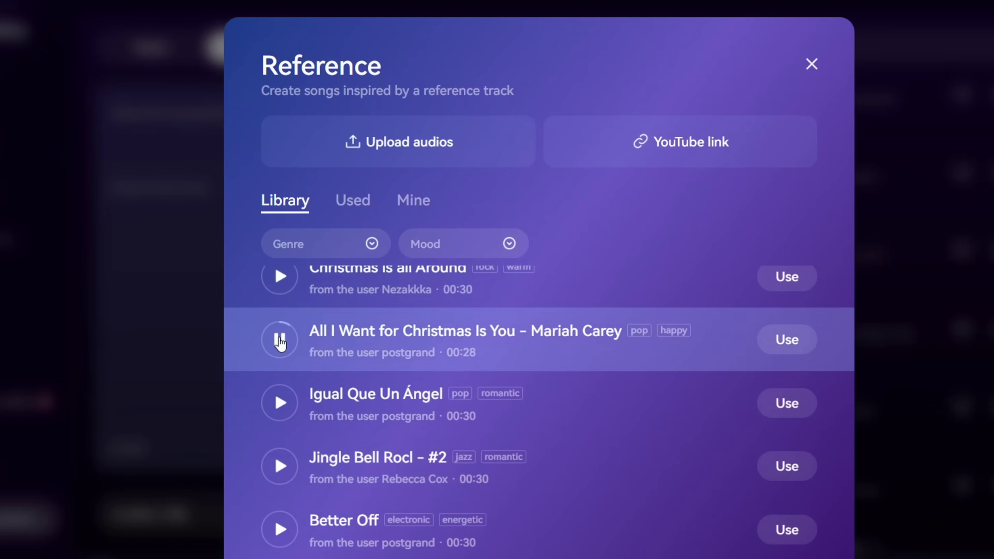
Step: Use the Christmas track as reference, title the song 'Christmas Song', and generate it
{"action": "left_click", "coordinate": [789, 341]}
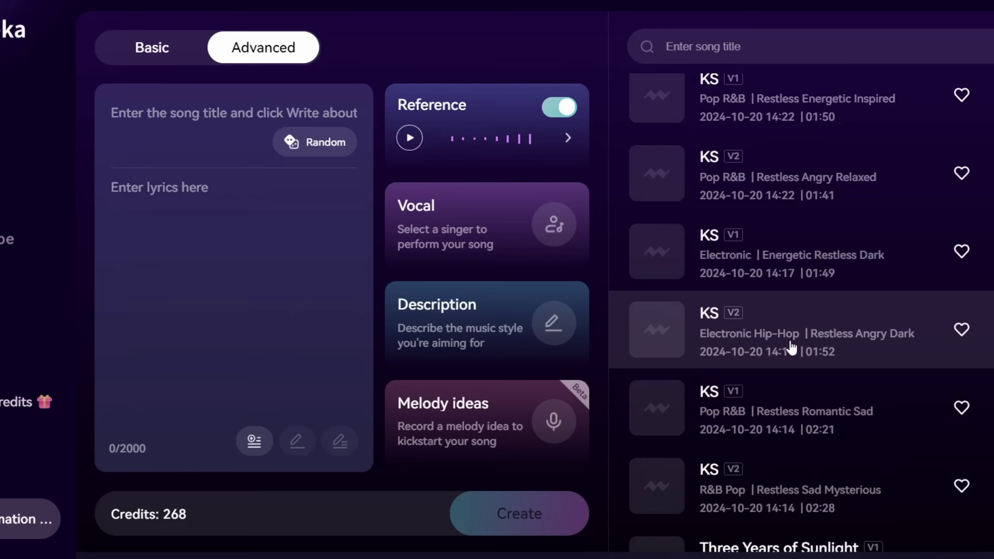
{"action": "left_click", "coordinate": [226, 121]}
{"action": "type", "text": "Christmas Song"}
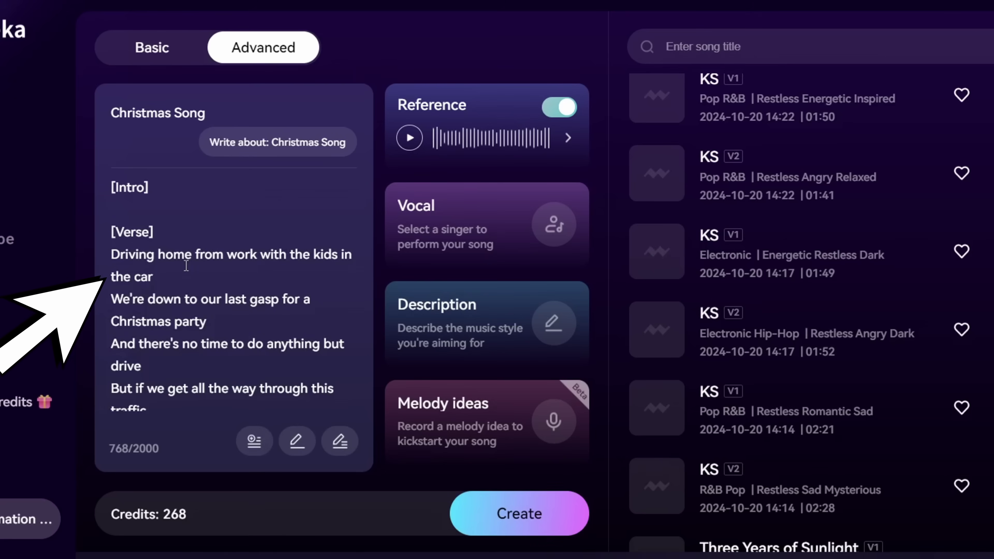
{"action": "scroll", "coordinate": [215, 267], "scroll_direction": "down", "scroll_amount": 5}
{"action": "scroll", "coordinate": [216, 267], "scroll_direction": "up", "scroll_amount": 5}
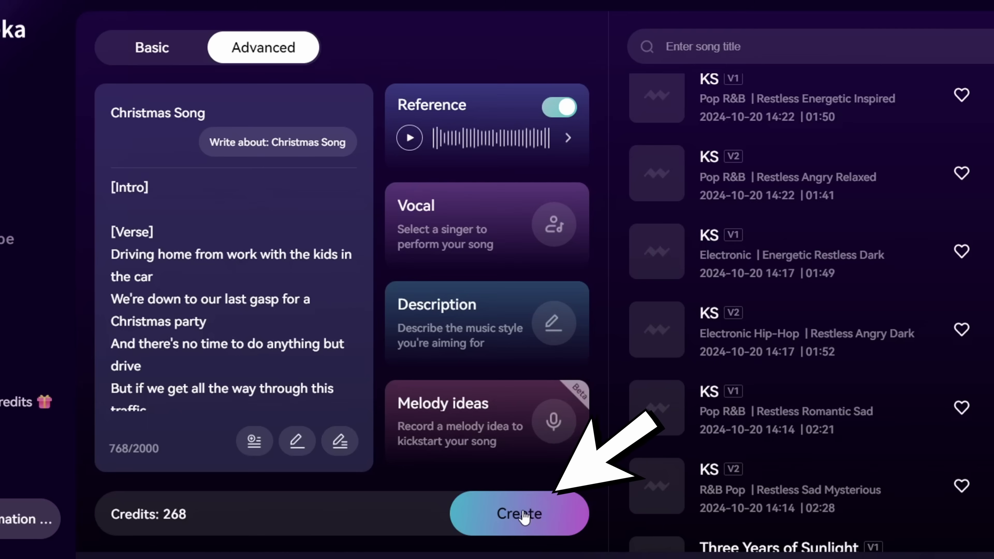
{"action": "left_click", "coordinate": [519, 513]}
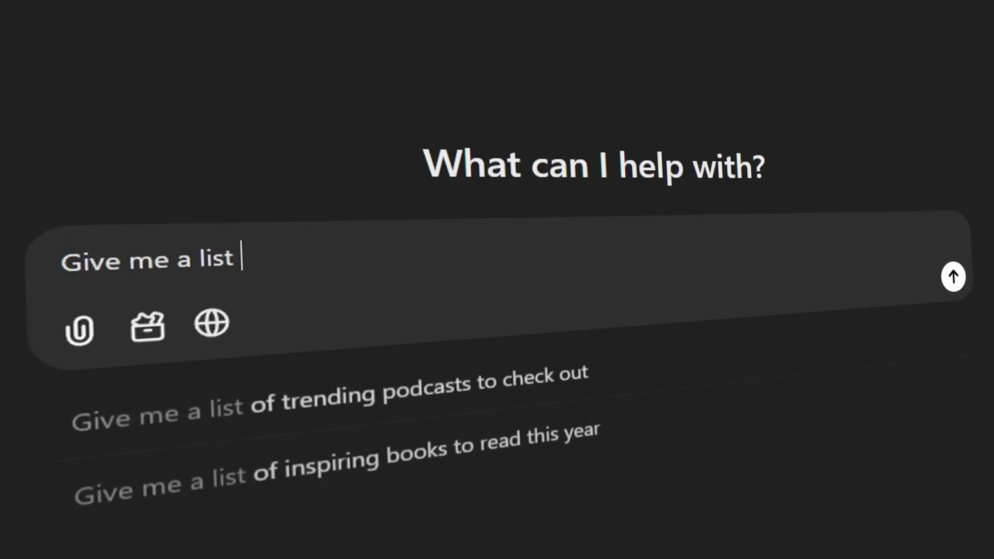
Step: Ask ChatGPT for the best Japanese songs, then request a song in the style of 'First Love'
{"action": "type", "text": "of best Japanese songs of all time"}
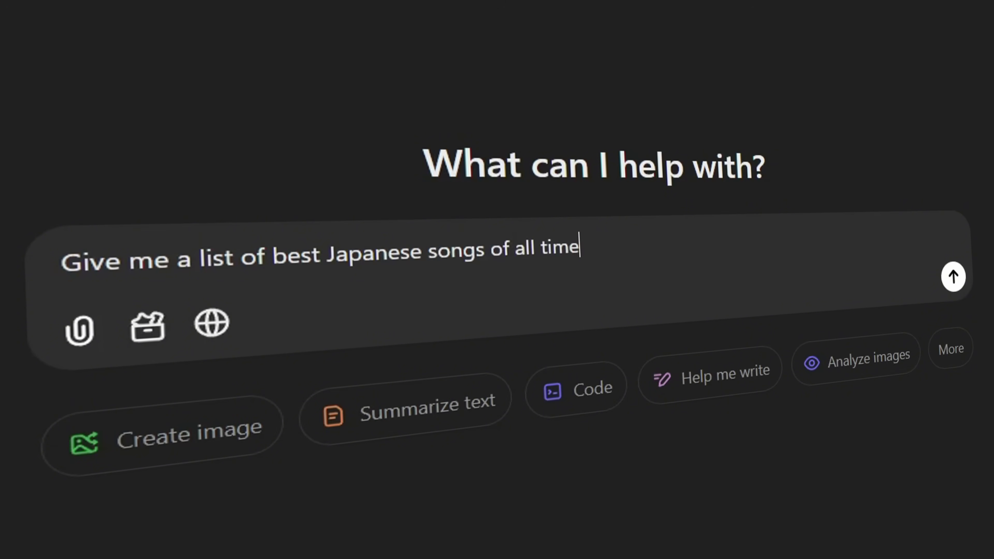
{"action": "key", "text": "Return"}
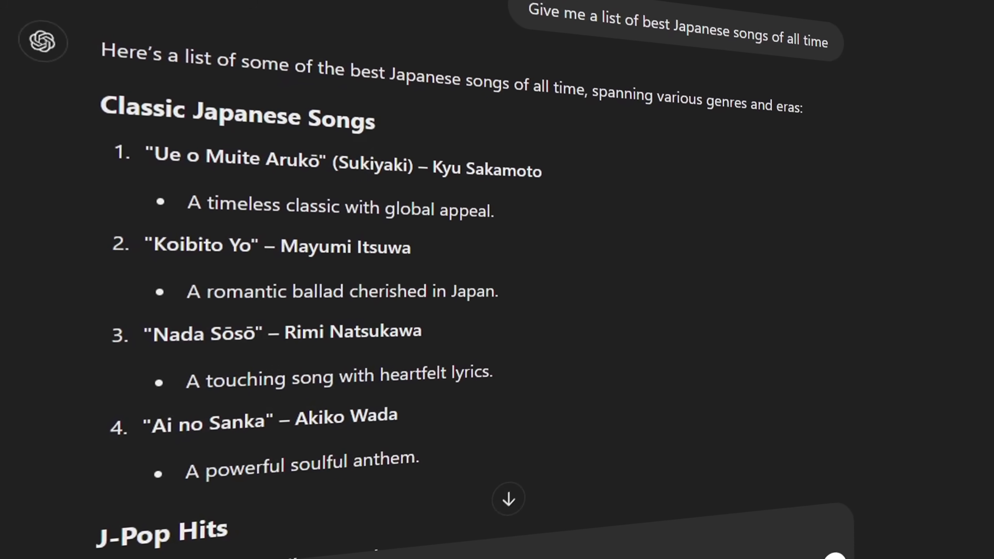
{"action": "scroll", "coordinate": [145, 235], "scroll_direction": "down", "scroll_amount": 5}
{"action": "left_click_drag", "start_coordinate": [140, 231], "coordinate": [382, 232]}
{"action": "left_click", "coordinate": [382, 246]}
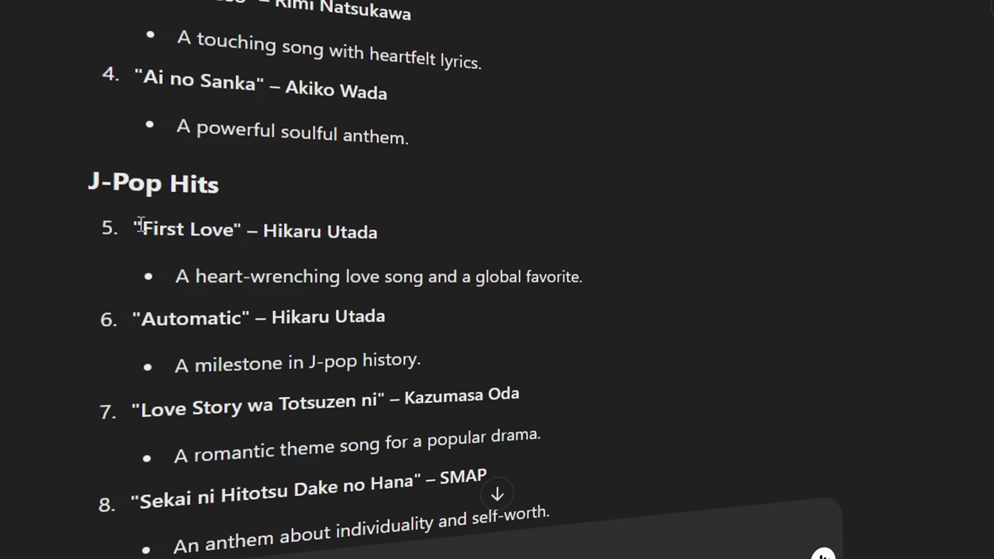
{"action": "type", "text": "Write me a Song in the style of \"First Love\" – Hikaru Utada"}
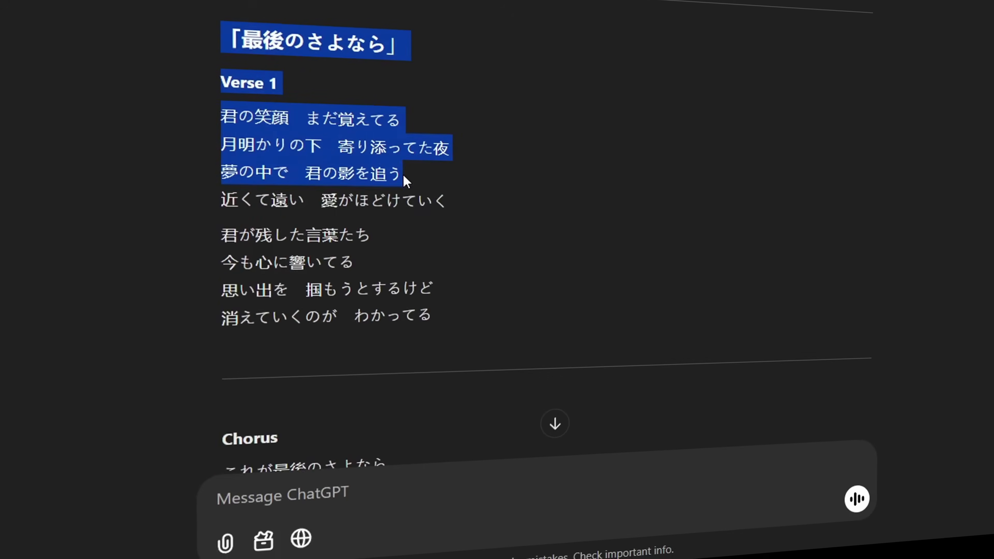
Step: Select and copy the Japanese lyrics ChatGPT wrote
{"action": "scroll", "coordinate": [407, 188], "scroll_direction": "down", "scroll_amount": 15}
{"action": "left_click_drag", "start_coordinate": [406, 177], "coordinate": [427, 295]}
{"action": "scroll", "coordinate": [410, 203], "scroll_direction": "down", "scroll_amount": 10}
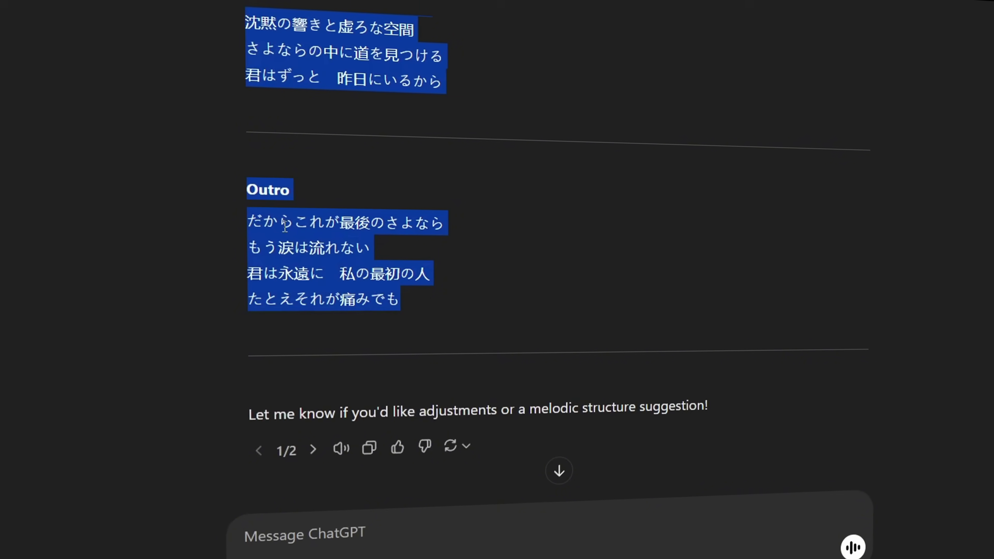
{"action": "right_click", "coordinate": [320, 243]}
{"action": "left_click", "coordinate": [266, 263]}
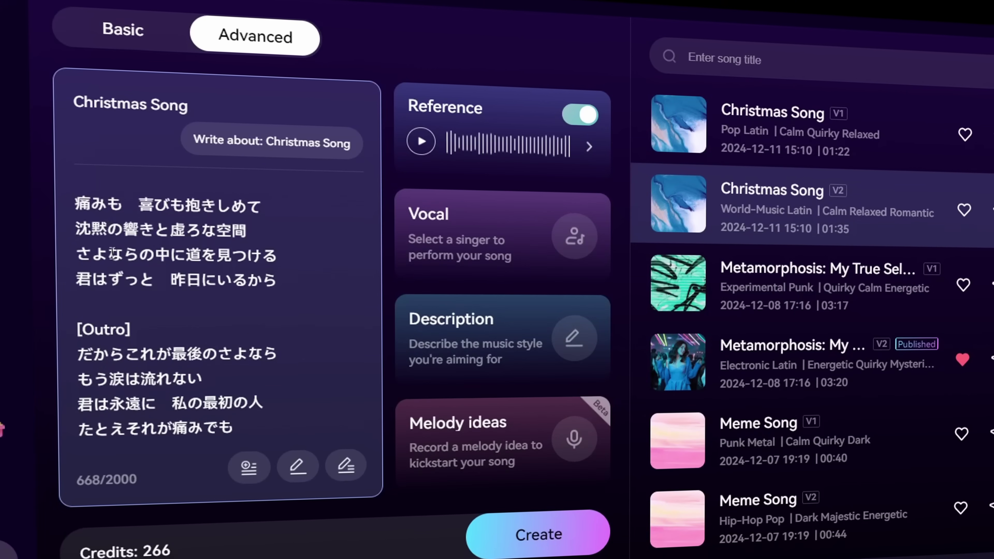
Step: Add the pasted YouTube link as the song's reference, tagged Pop and Sad
{"action": "scroll", "coordinate": [113, 254], "scroll_direction": "up", "scroll_amount": 10}
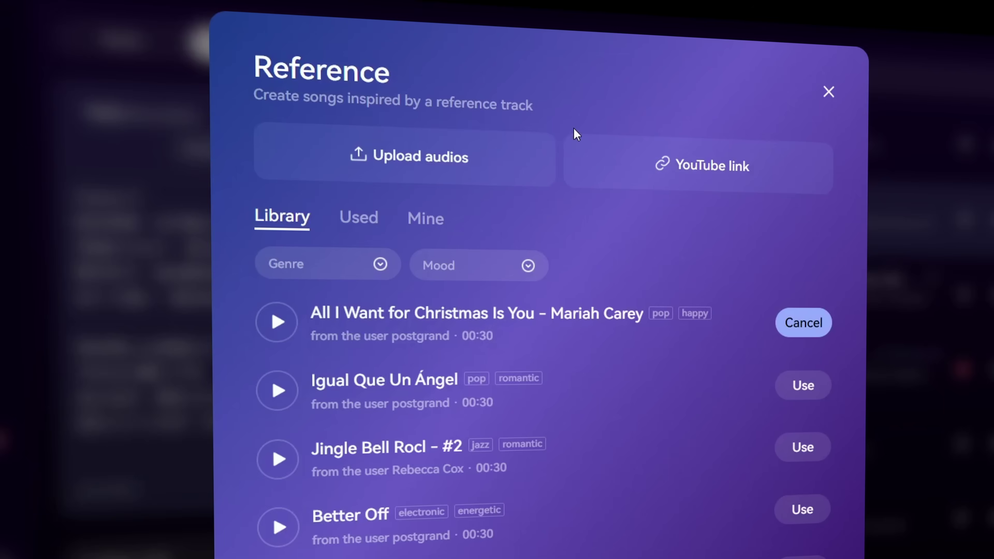
{"action": "left_click", "coordinate": [696, 162]}
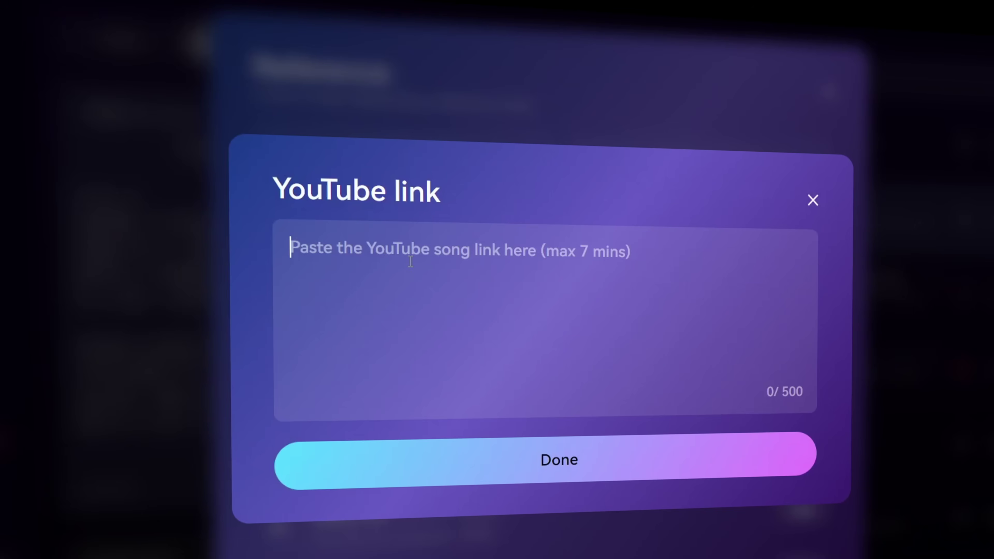
{"action": "key", "text": "ctrl+v"}
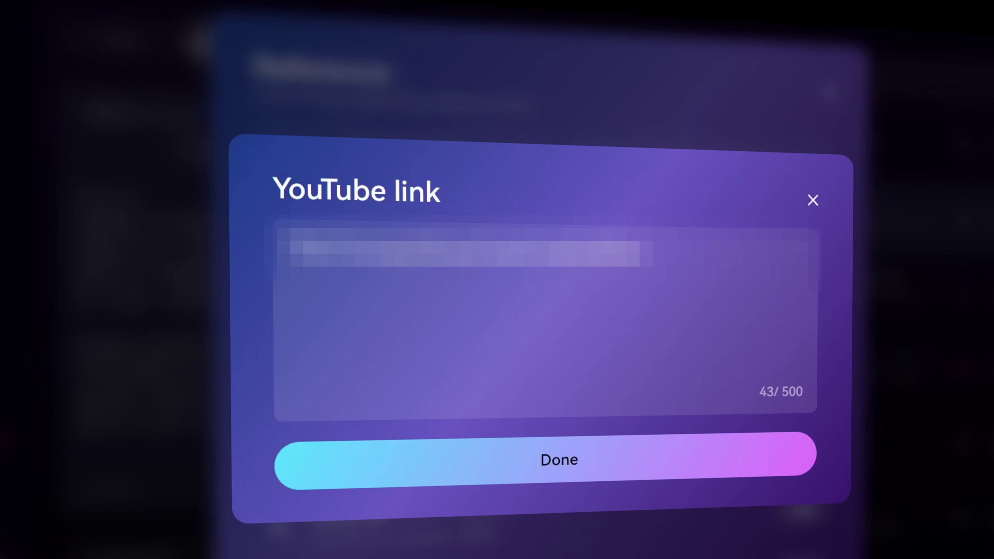
{"action": "left_click", "coordinate": [464, 464]}
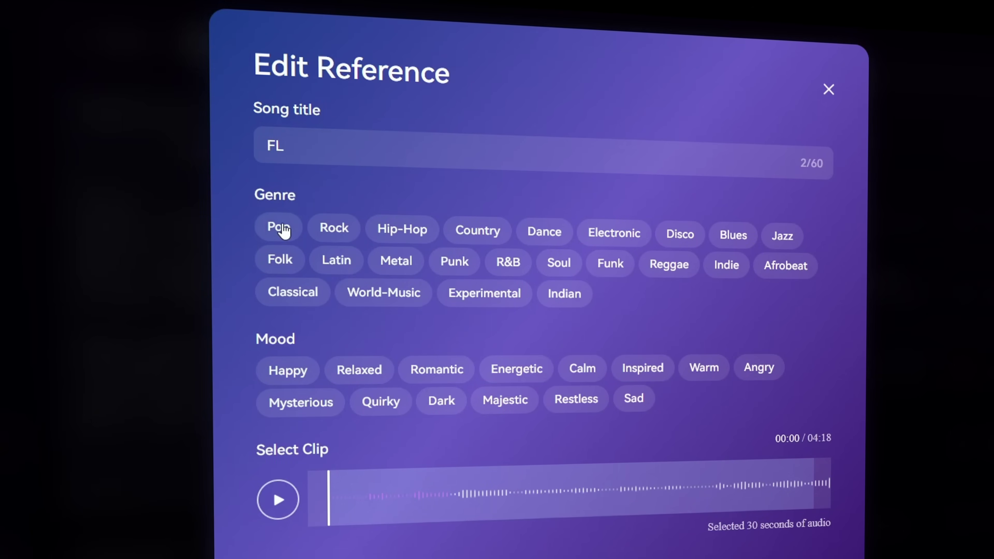
{"action": "scroll", "coordinate": [423, 233], "scroll_direction": "down", "scroll_amount": 2}
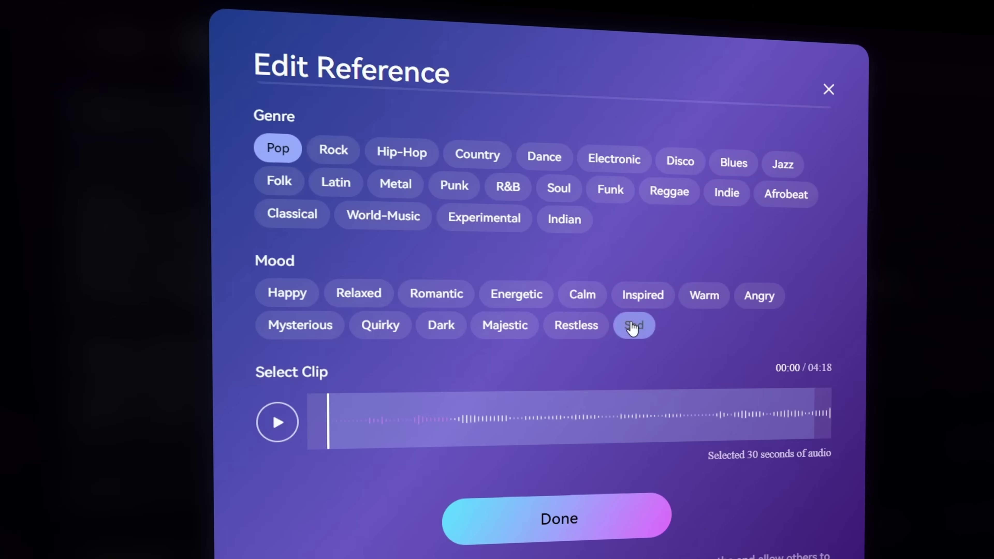
{"action": "left_click", "coordinate": [539, 516]}
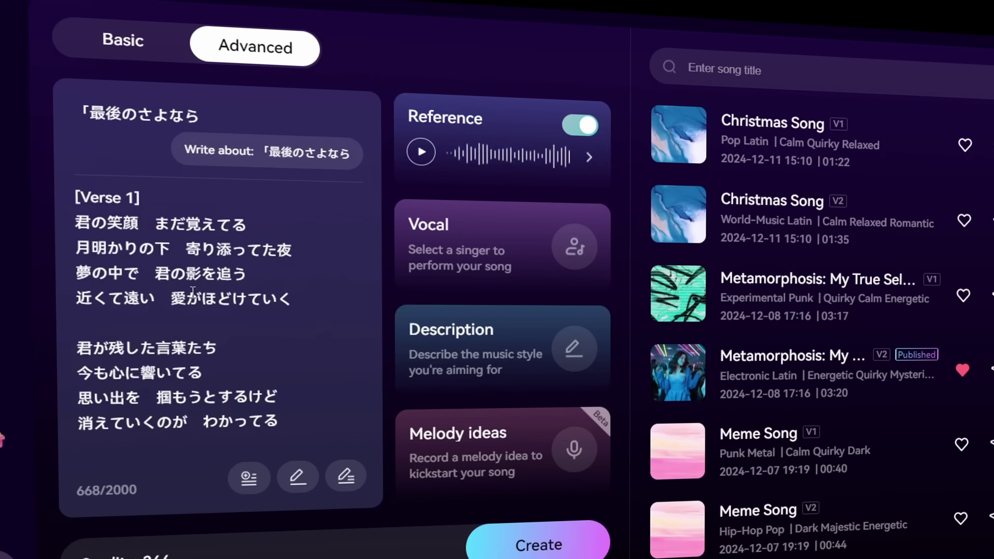
{"action": "scroll", "coordinate": [193, 289], "scroll_direction": "down", "scroll_amount": 5}
{"action": "scroll", "coordinate": [193, 290], "scroll_direction": "up", "scroll_amount": 5}
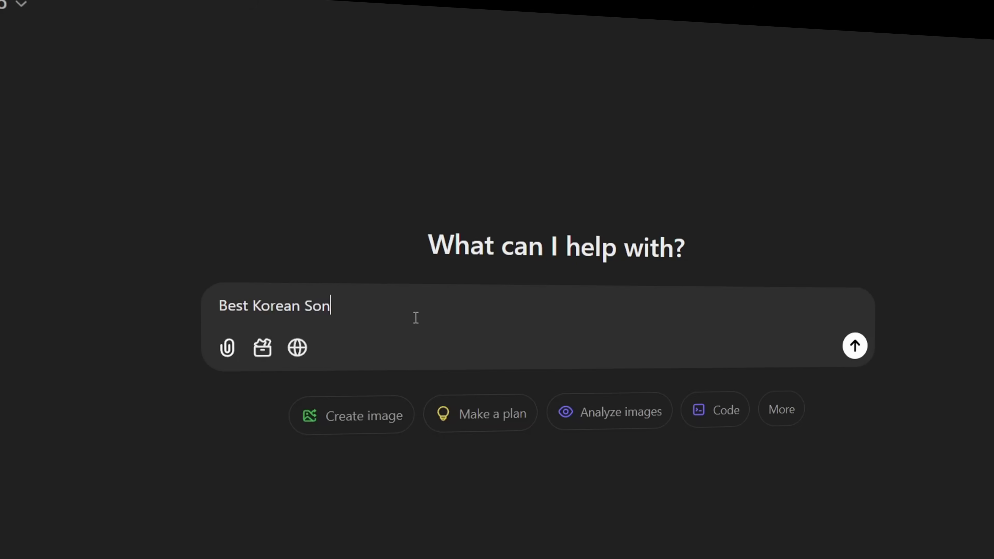
Step: Send ChatGPT the prompt 'Best Korean Songs of all time'
{"action": "type", "text": "gs of all time"}
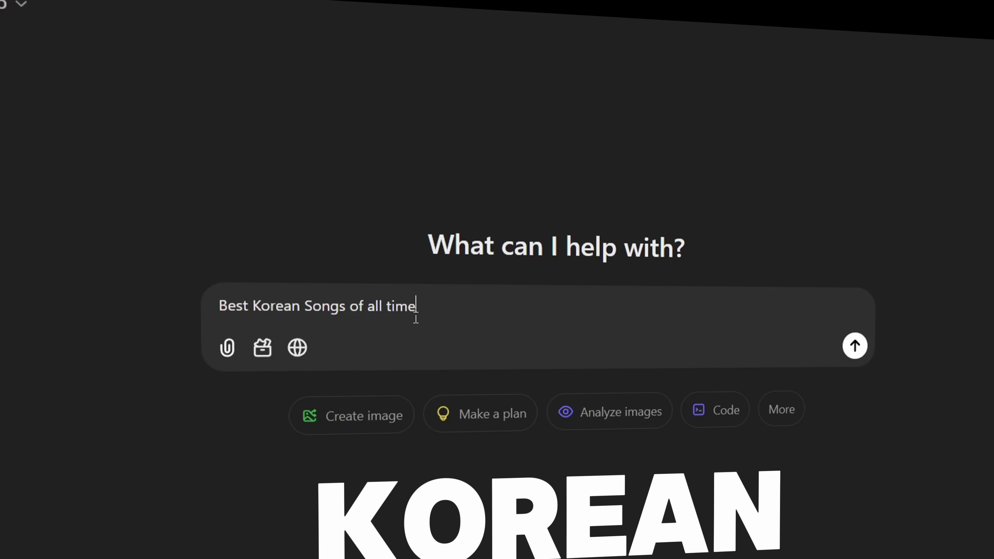
{"action": "key", "text": "Return"}
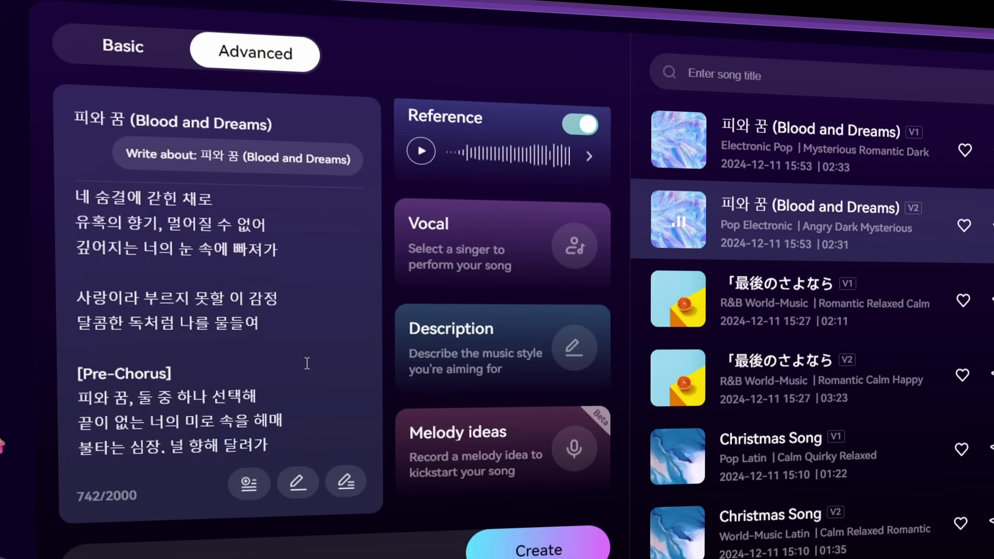
Step: Scroll the song list down to reveal the new Dança do Fogo versions
{"action": "scroll", "coordinate": [309, 363], "scroll_direction": "down", "scroll_amount": 5}
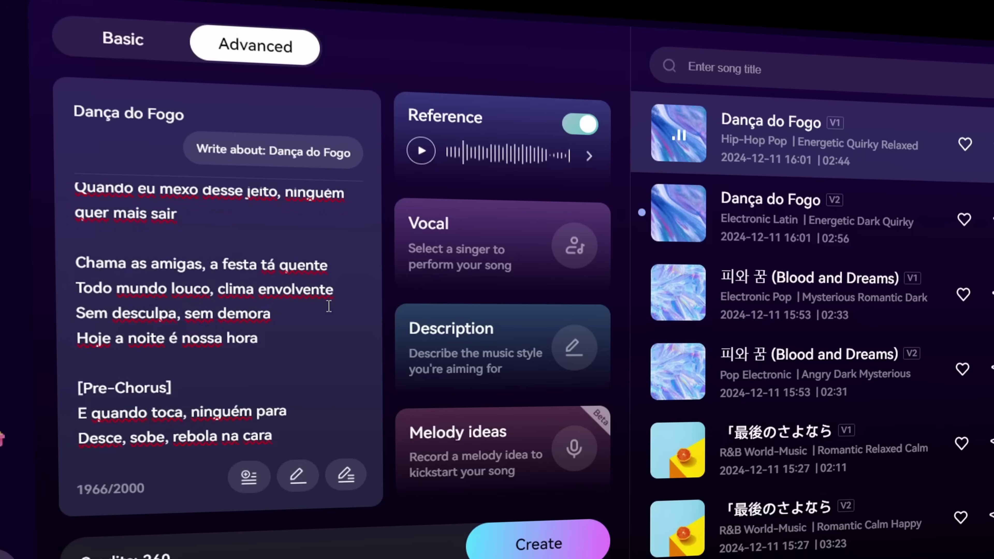
Step: Scroll the song list down to show the two Fuego versions
{"action": "scroll", "coordinate": [328, 305], "scroll_direction": "down", "scroll_amount": 3}
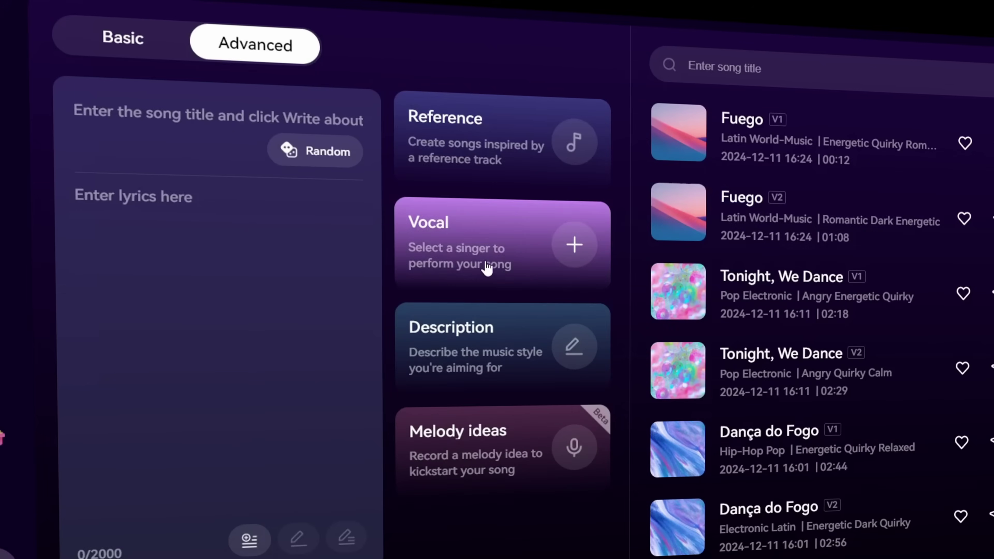
Step: Browse the singer list and preview Gemma's vocal sample
{"action": "left_click", "coordinate": [571, 245]}
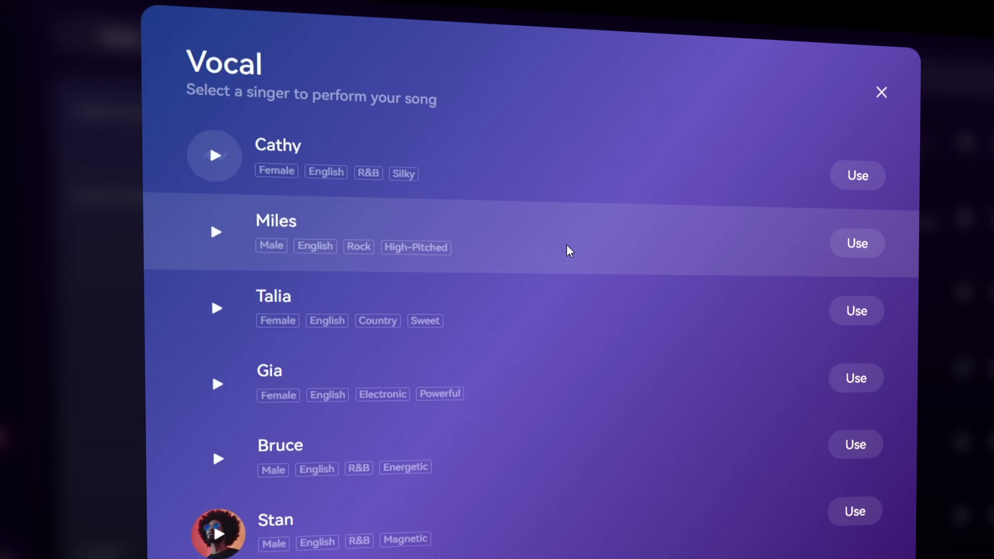
{"action": "scroll", "coordinate": [649, 228], "scroll_direction": "down", "scroll_amount": 7}
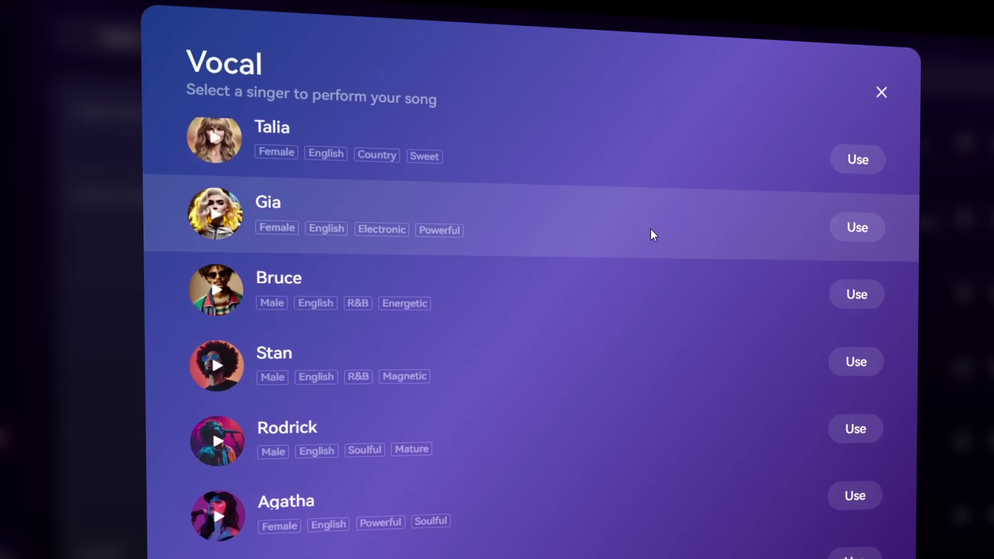
{"action": "scroll", "coordinate": [650, 228], "scroll_direction": "down", "scroll_amount": 4}
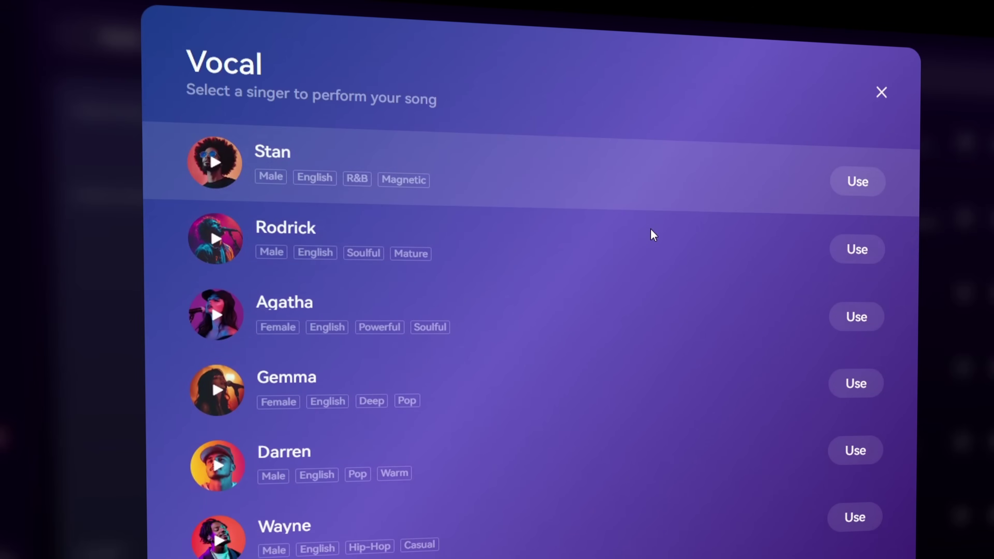
{"action": "scroll", "coordinate": [650, 229], "scroll_direction": "down", "scroll_amount": 1}
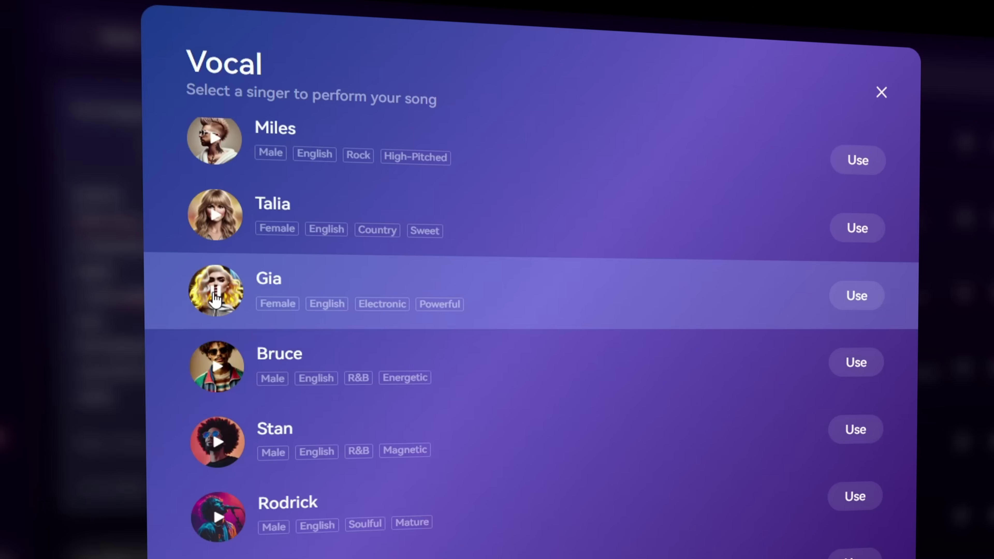
{"action": "scroll", "coordinate": [215, 299], "scroll_direction": "down", "scroll_amount": 6}
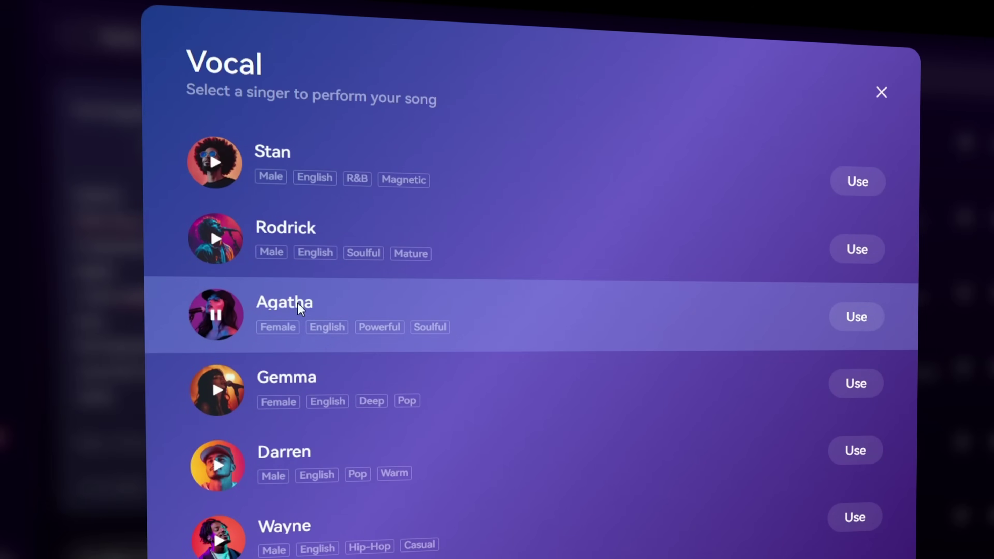
{"action": "left_click", "coordinate": [324, 366]}
{"action": "scroll", "coordinate": [468, 335], "scroll_direction": "down", "scroll_amount": 2}
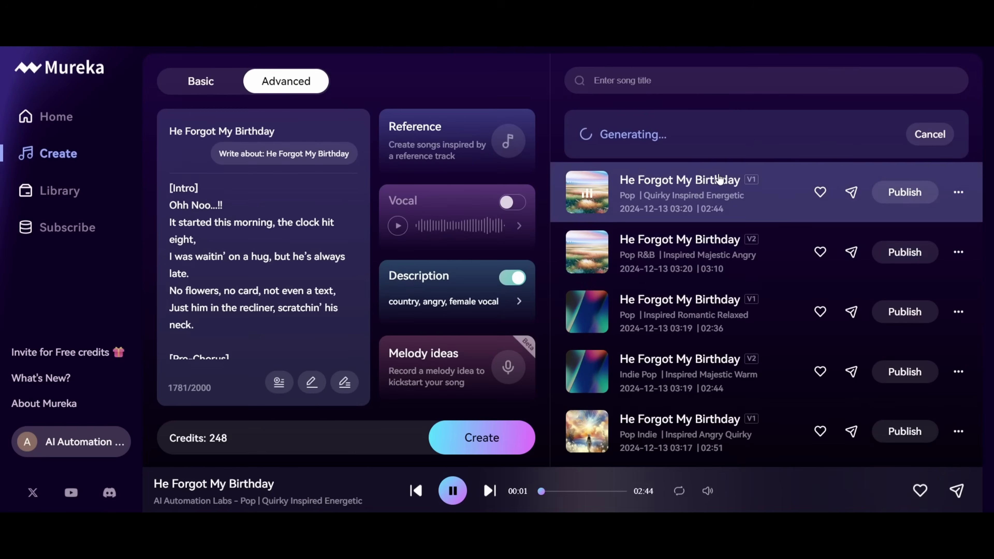
Step: Open the He Forgot My Birthday song page and scroll through its lyrics
{"action": "left_click", "coordinate": [714, 184]}
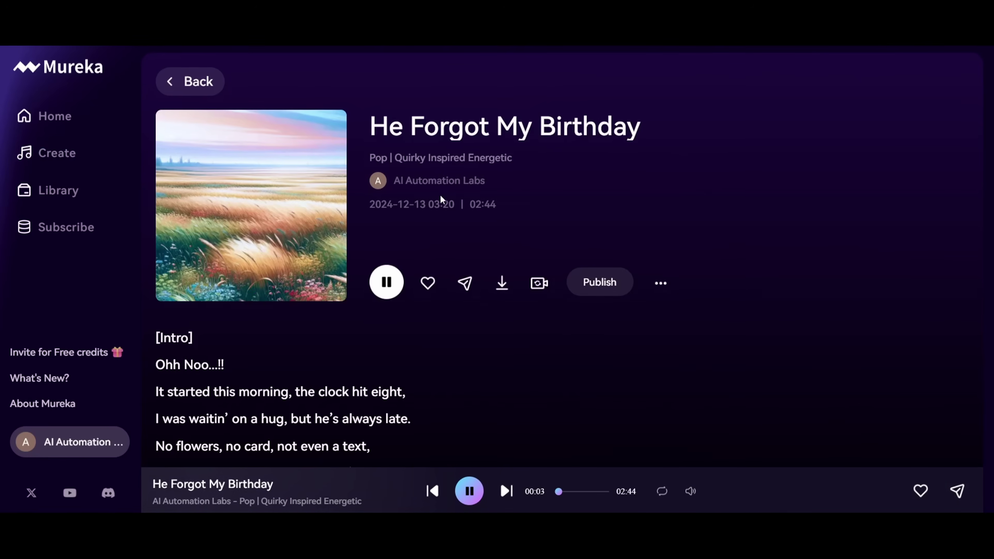
{"action": "scroll", "coordinate": [439, 338], "scroll_direction": "down", "scroll_amount": 3}
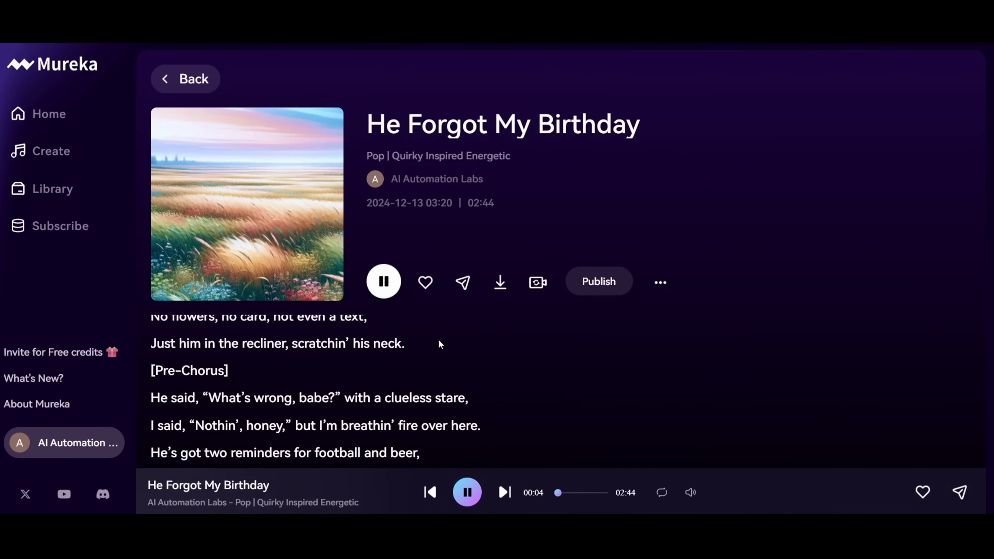
{"action": "scroll", "coordinate": [437, 344], "scroll_direction": "up", "scroll_amount": 3}
{"action": "scroll", "coordinate": [437, 343], "scroll_direction": "down", "scroll_amount": 2}
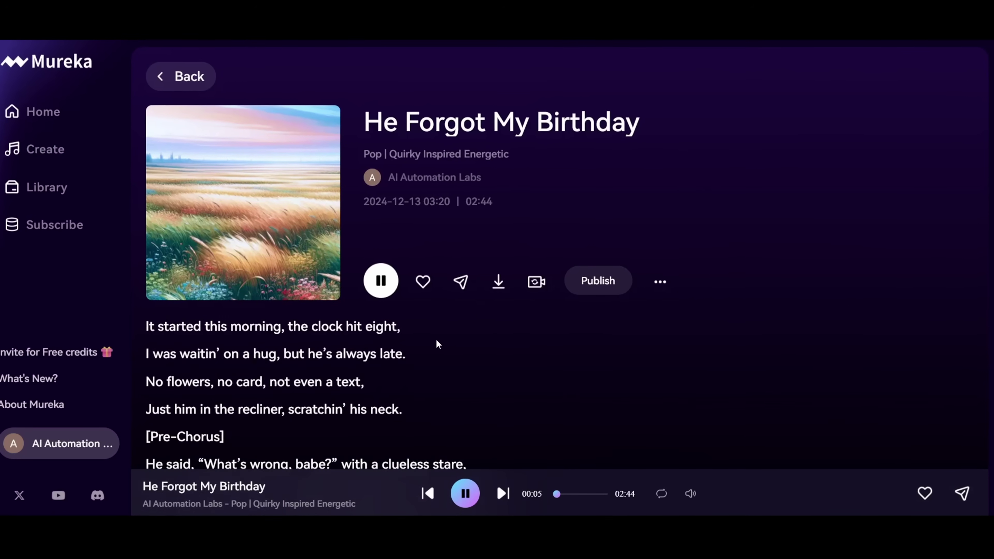
{"action": "scroll", "coordinate": [436, 343], "scroll_direction": "up", "scroll_amount": 2}
{"action": "scroll", "coordinate": [432, 337], "scroll_direction": "down", "scroll_amount": 2}
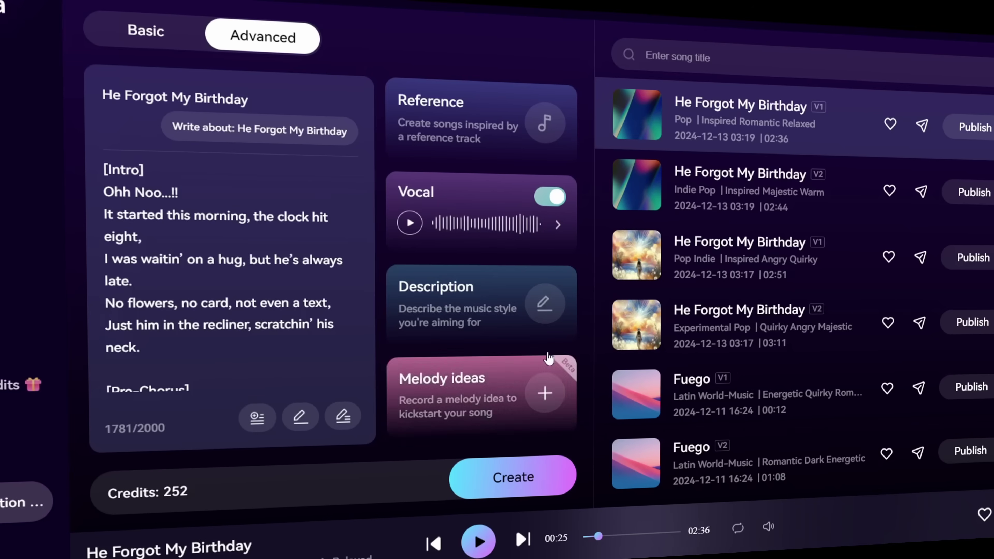
Step: Describe the music style with the country, angry and female vocal chips
{"action": "left_click", "coordinate": [546, 304]}
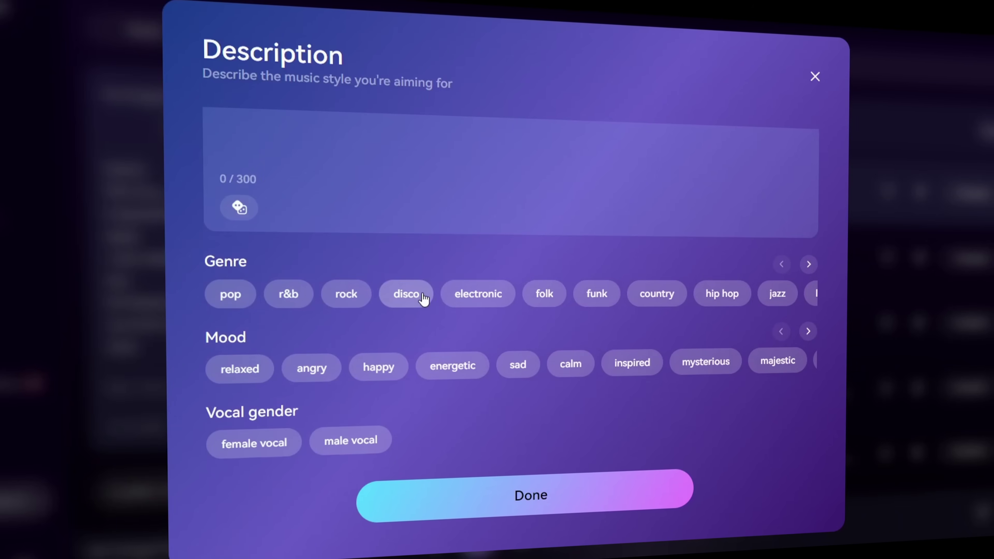
{"action": "left_click", "coordinate": [646, 294]}
{"action": "left_click", "coordinate": [312, 368]}
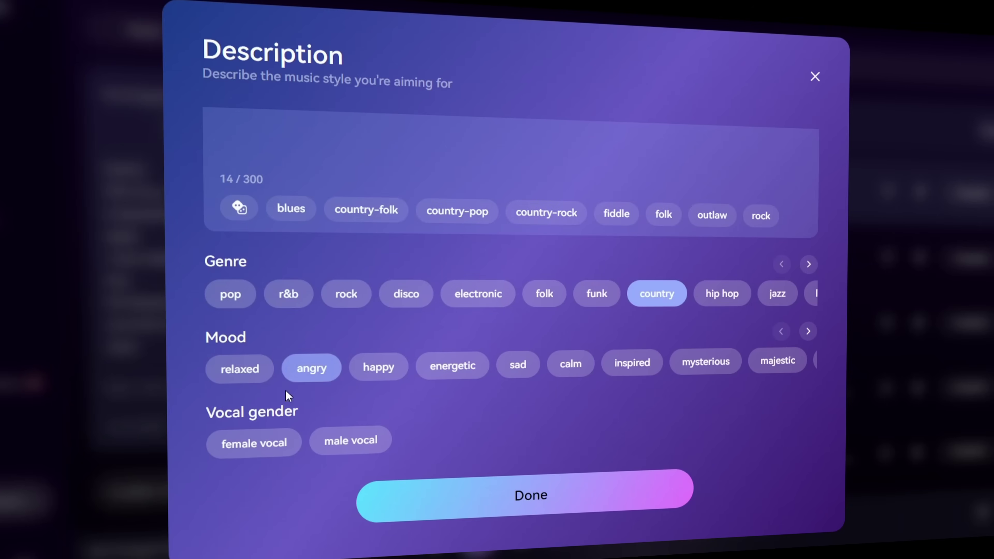
{"action": "left_click", "coordinate": [250, 455]}
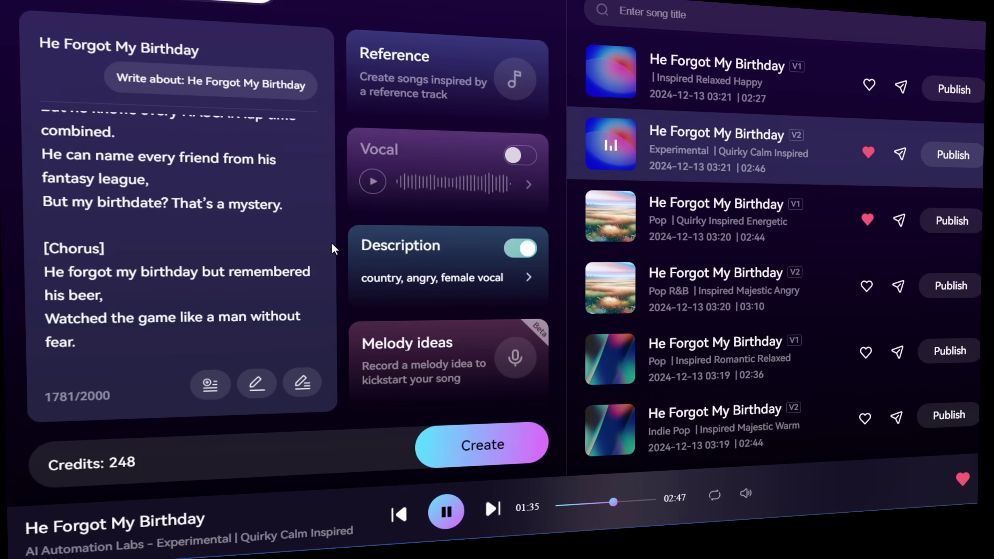
{"action": "scroll", "coordinate": [318, 240], "scroll_direction": "down", "scroll_amount": 2}
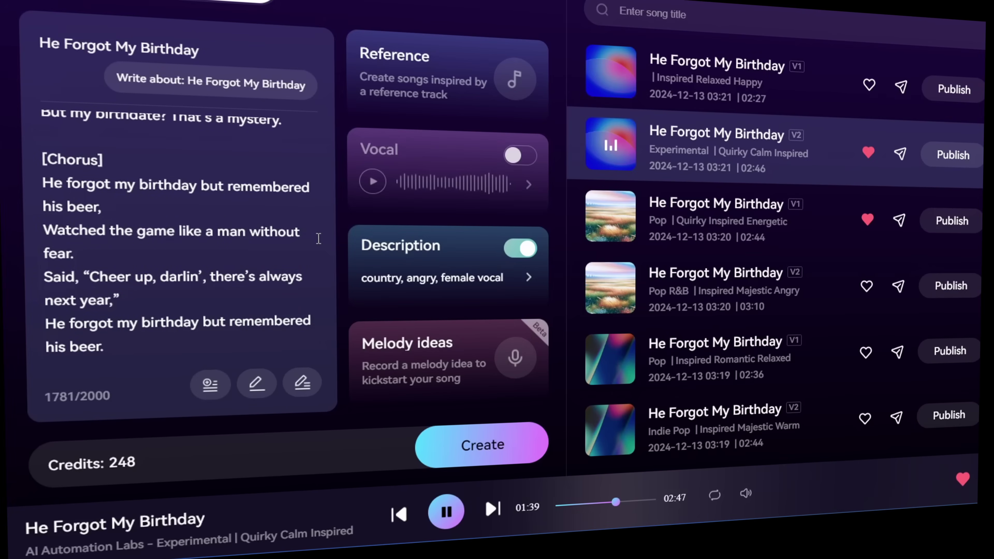
{"action": "scroll", "coordinate": [318, 239], "scroll_direction": "down", "scroll_amount": 2}
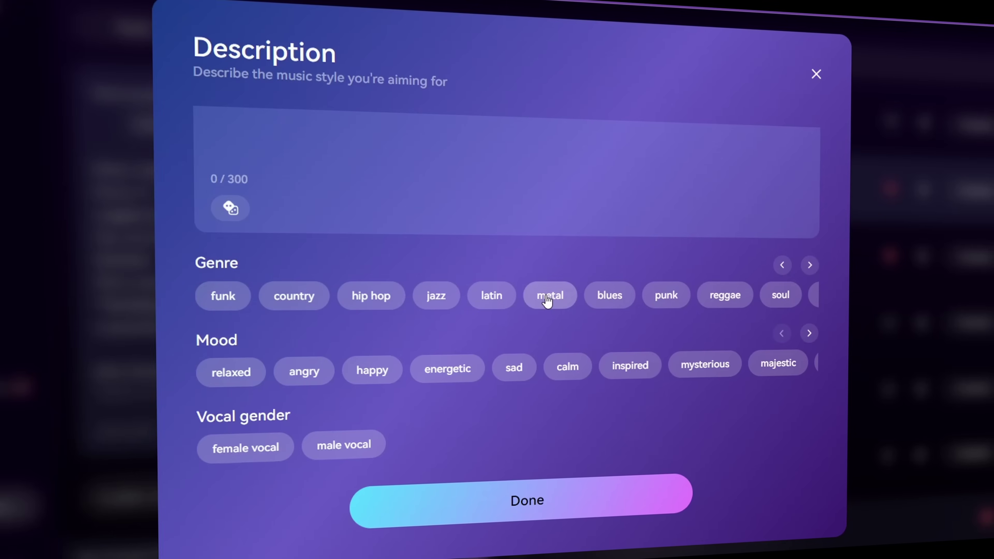
Step: Describe the style as metal with male vocal and an angry mood
{"action": "left_click", "coordinate": [549, 296]}
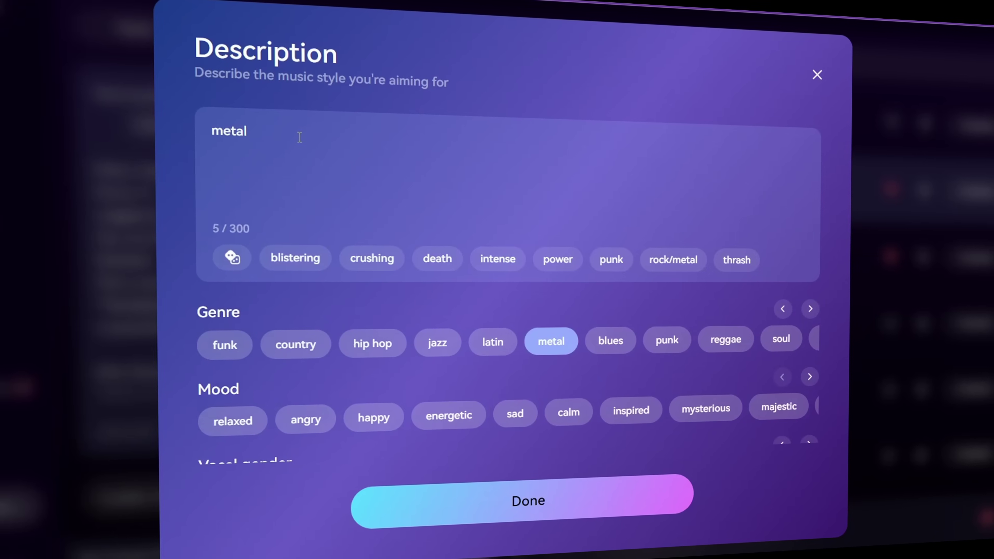
{"action": "scroll", "coordinate": [299, 274], "scroll_direction": "down", "scroll_amount": 2}
{"action": "left_click", "coordinate": [348, 446]}
{"action": "left_click", "coordinate": [309, 374]}
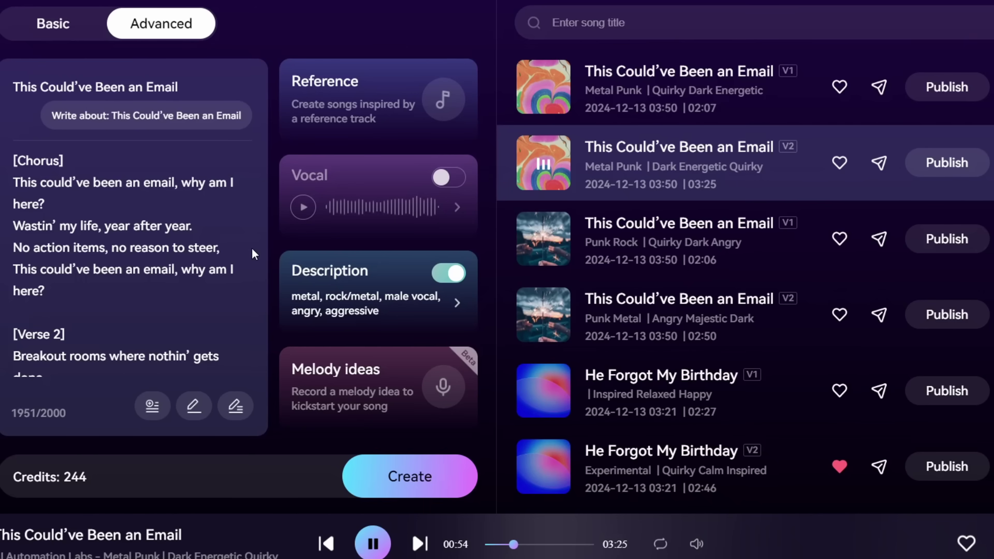
Step: Find the published Metamorphosis song and bring up its options menu
{"action": "scroll", "coordinate": [253, 249], "scroll_direction": "down", "scroll_amount": 2}
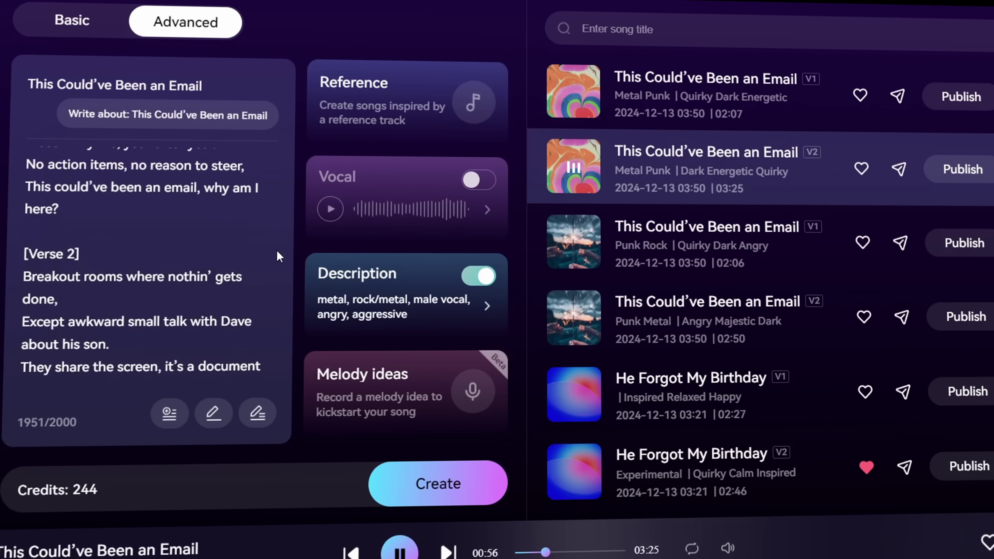
{"action": "scroll", "coordinate": [278, 257], "scroll_direction": "down", "scroll_amount": 2}
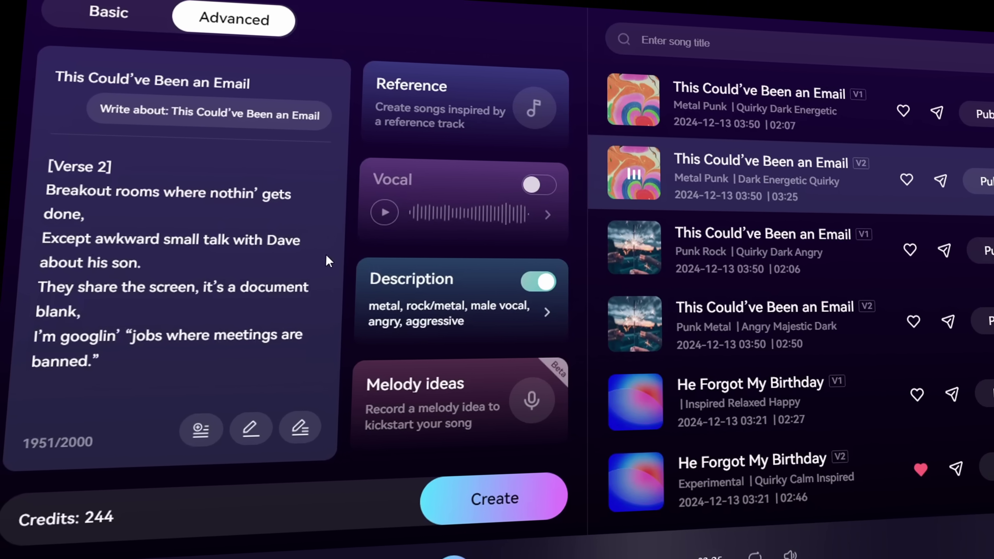
{"action": "scroll", "coordinate": [337, 256], "scroll_direction": "down", "scroll_amount": 2}
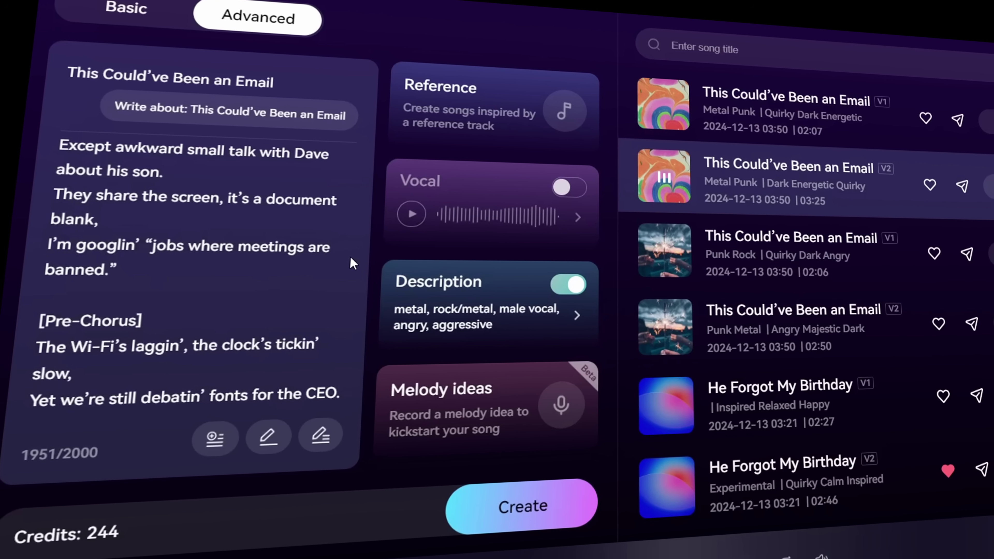
{"action": "scroll", "coordinate": [351, 260], "scroll_direction": "down", "scroll_amount": 1}
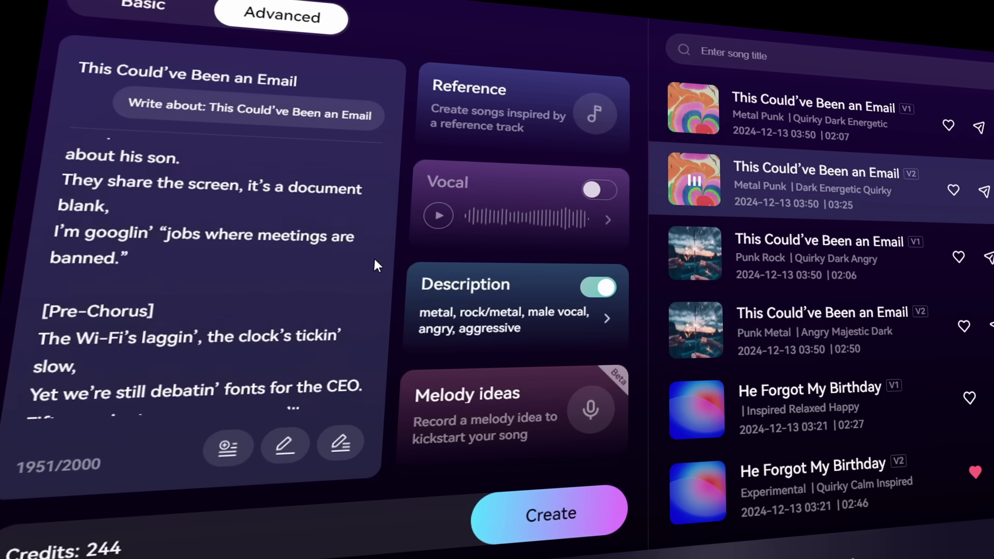
{"action": "scroll", "coordinate": [378, 266], "scroll_direction": "down", "scroll_amount": 3}
{"action": "scroll", "coordinate": [393, 268], "scroll_direction": "down", "scroll_amount": 4}
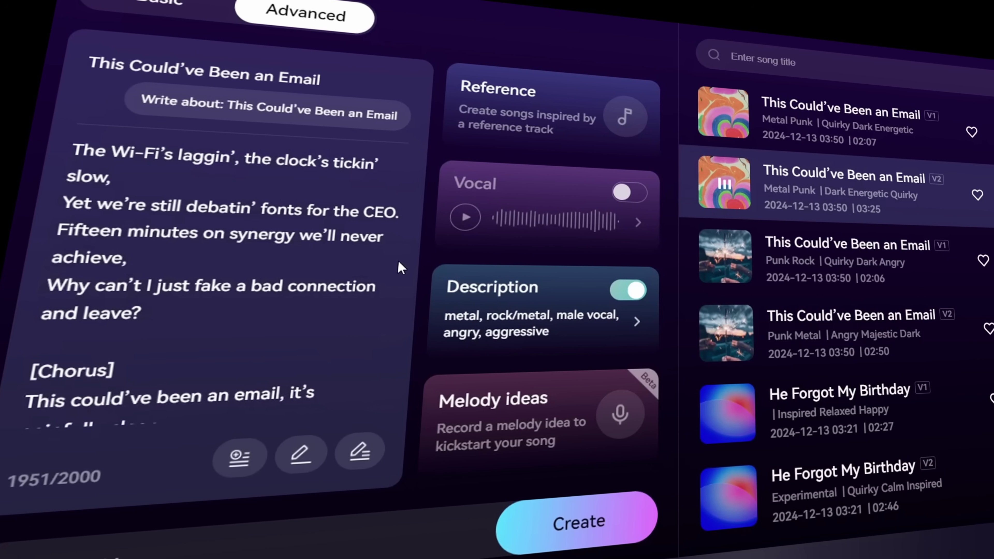
{"action": "scroll", "coordinate": [405, 264], "scroll_direction": "up", "scroll_amount": 3}
{"action": "scroll", "coordinate": [415, 264], "scroll_direction": "down", "scroll_amount": 3}
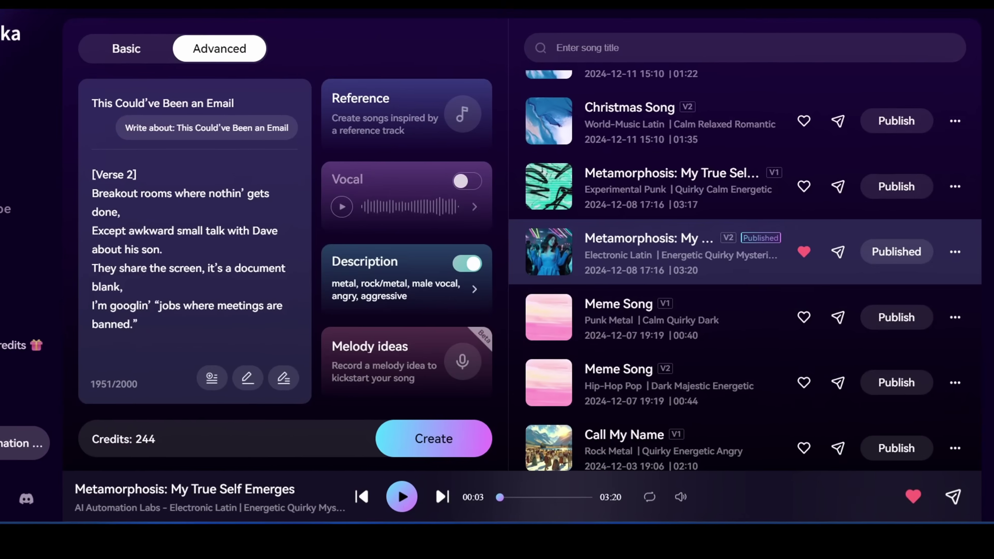
{"action": "left_click", "coordinate": [957, 251]}
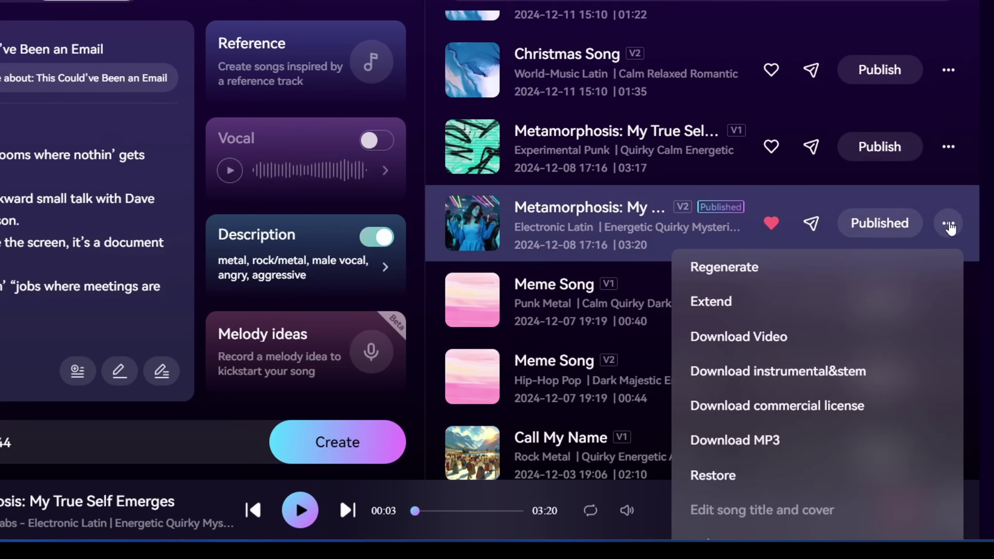
{"action": "scroll", "coordinate": [949, 223], "scroll_direction": "down", "scroll_amount": 2}
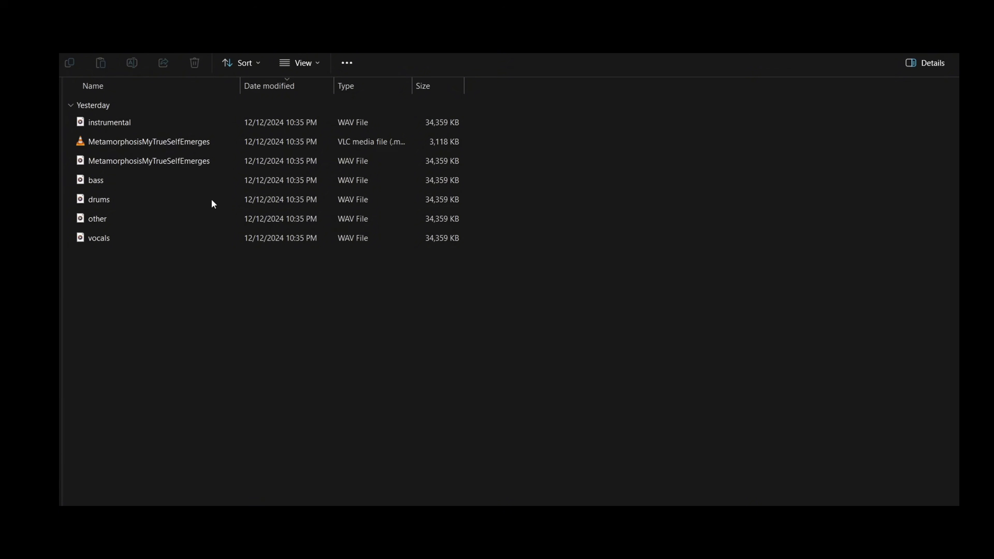
Step: Show the stem files as extra large icons and play the vocals stem
{"action": "key", "text": "ctrl+shift+1"}
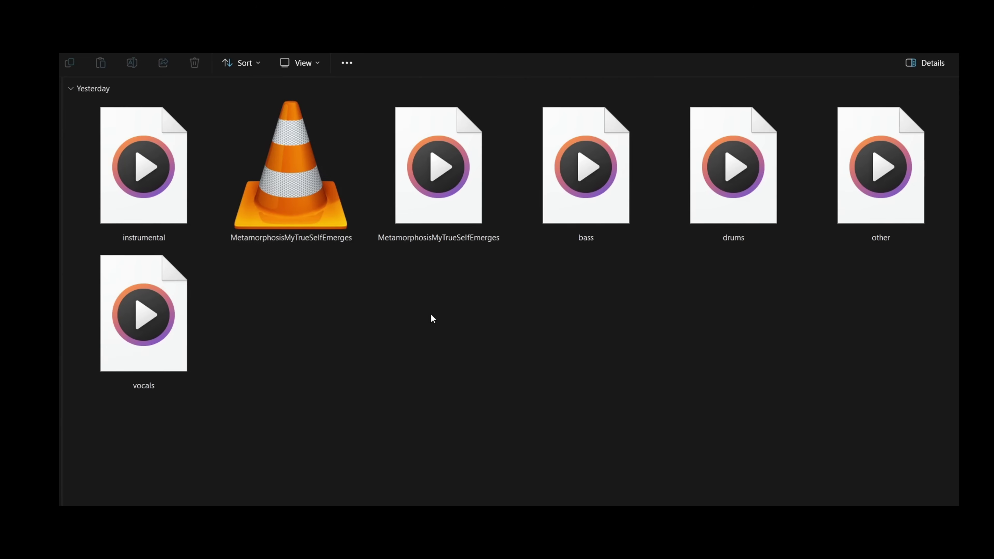
{"action": "left_click", "coordinate": [442, 167]}
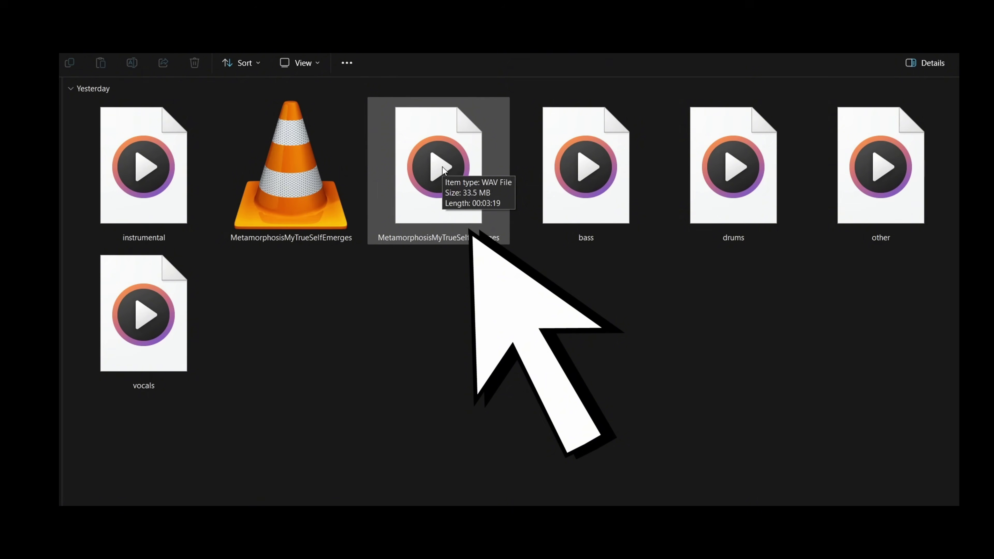
{"action": "left_click", "coordinate": [157, 339]}
{"action": "double_click", "coordinate": [157, 339]}
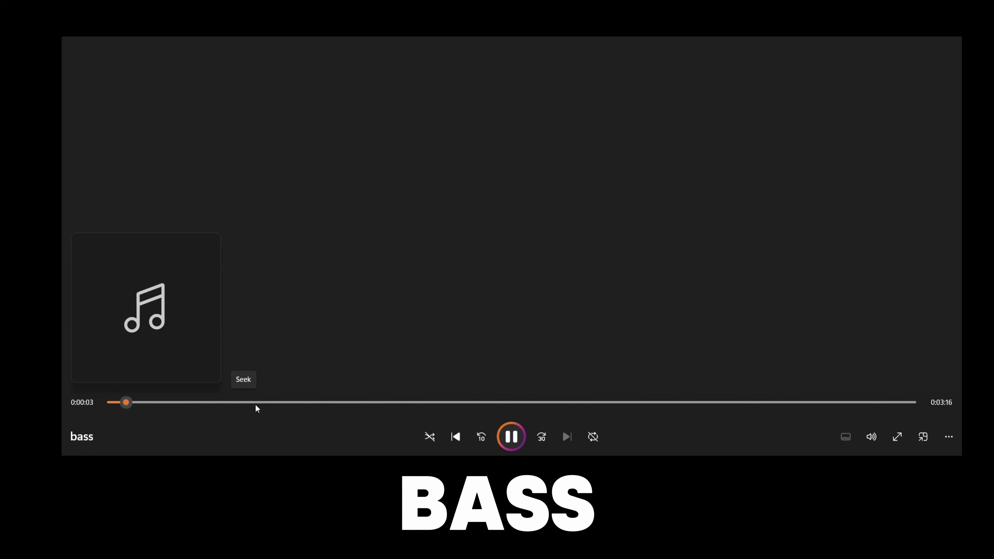
Step: Seek through the bass and drums stems, then play the other stem
{"action": "left_click", "coordinate": [255, 405]}
{"action": "left_click", "coordinate": [403, 401]}
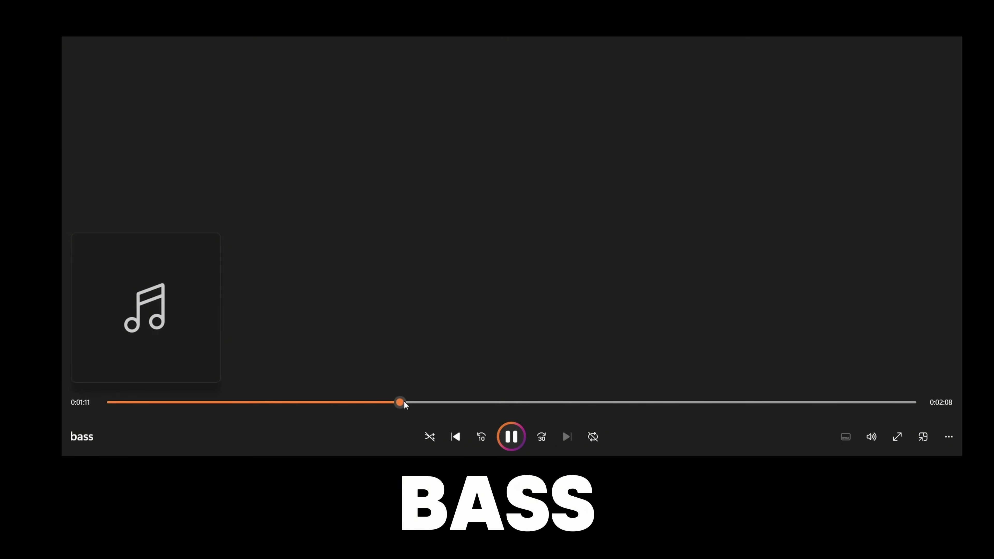
{"action": "left_click", "coordinate": [559, 401]}
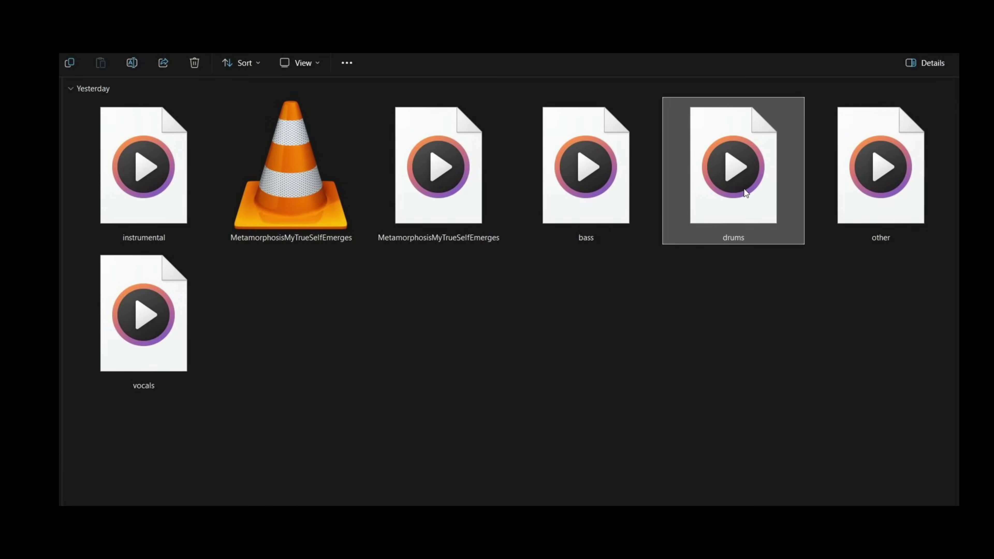
{"action": "double_click", "coordinate": [744, 188]}
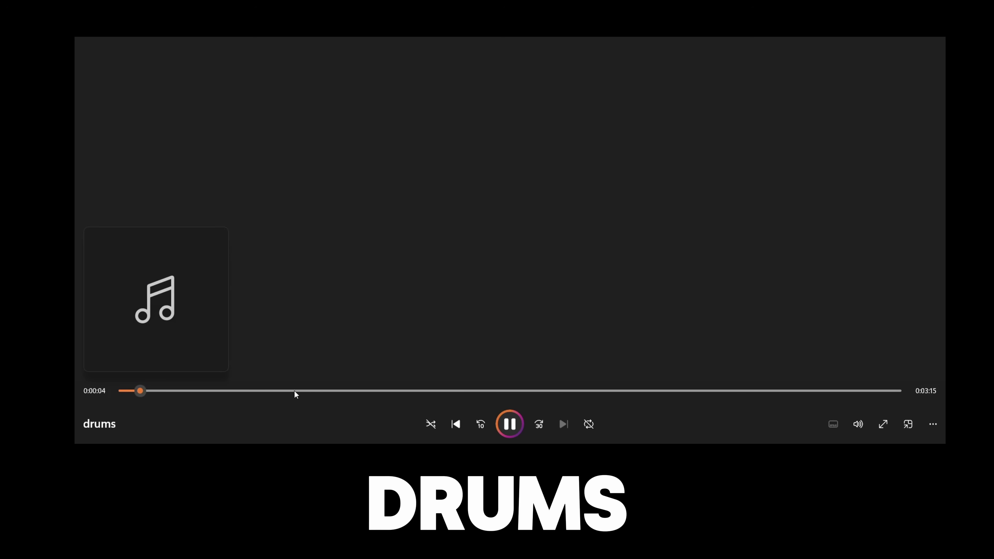
{"action": "left_click", "coordinate": [293, 391]}
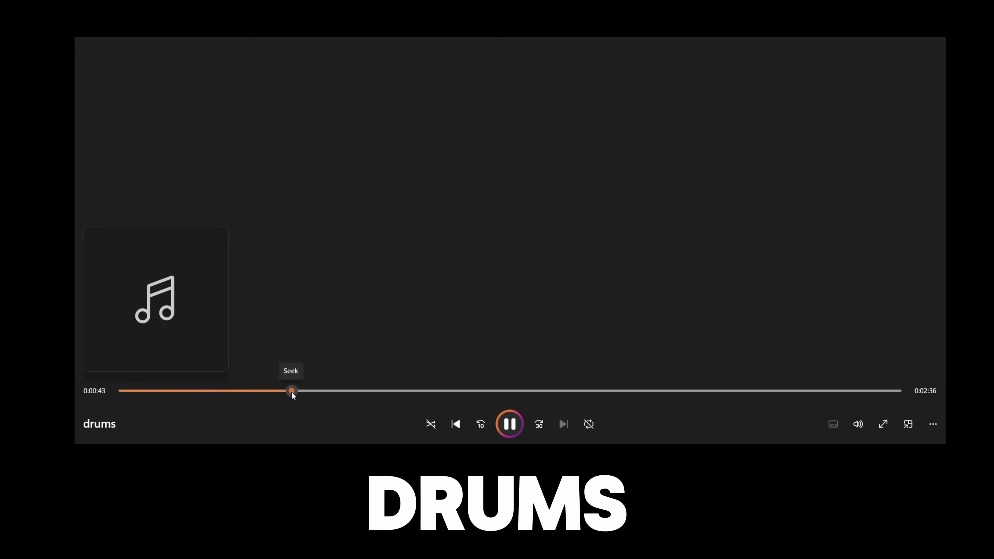
{"action": "left_click", "coordinate": [451, 390]}
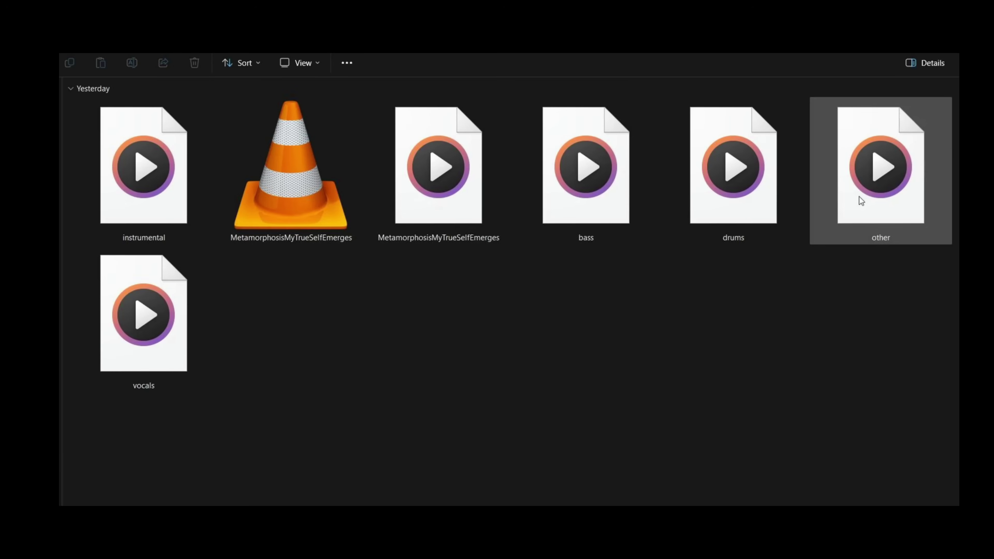
{"action": "double_click", "coordinate": [859, 197]}
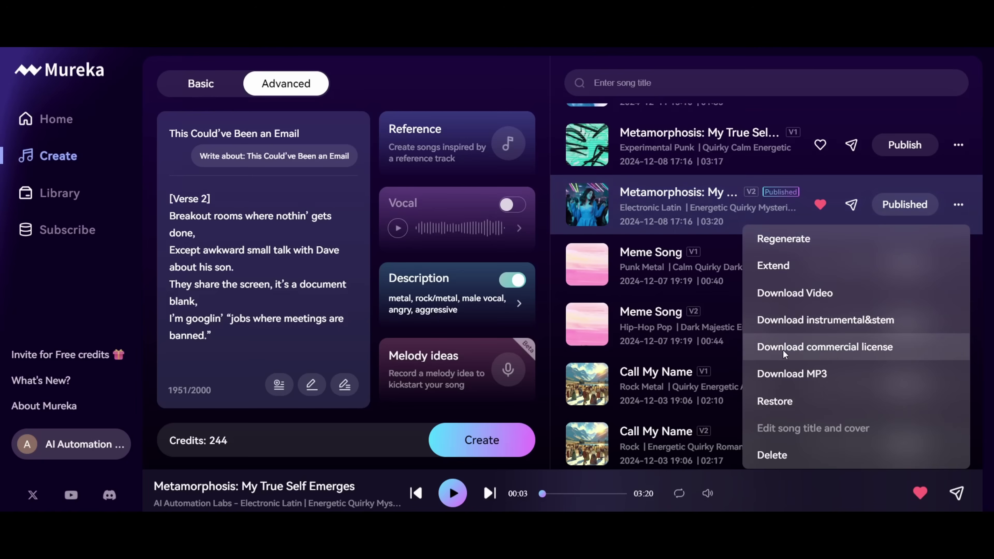
Step: Download the commercial license certificate and bring up another song's options menu
{"action": "left_click", "coordinate": [833, 347]}
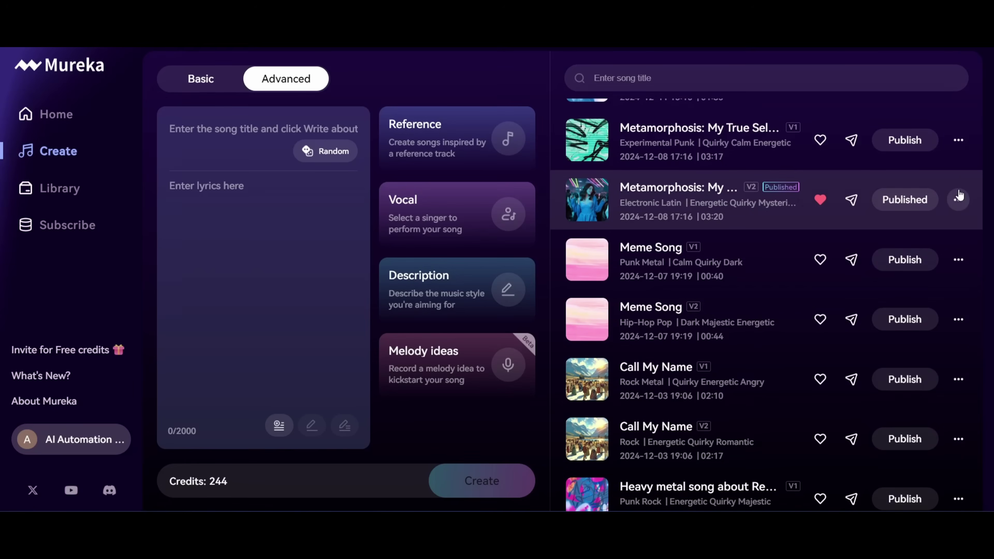
{"action": "left_click", "coordinate": [958, 199]}
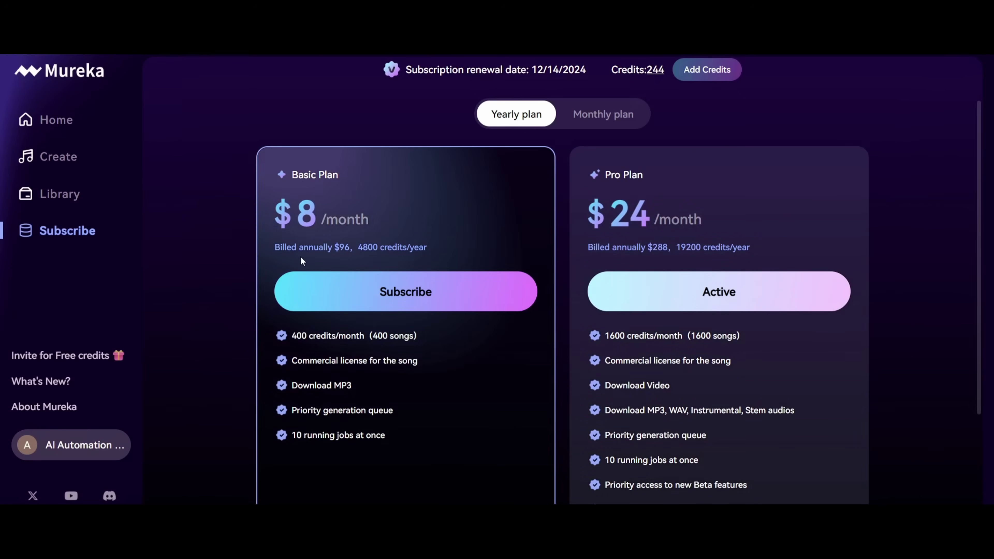
{"action": "left_click", "coordinate": [615, 111]}
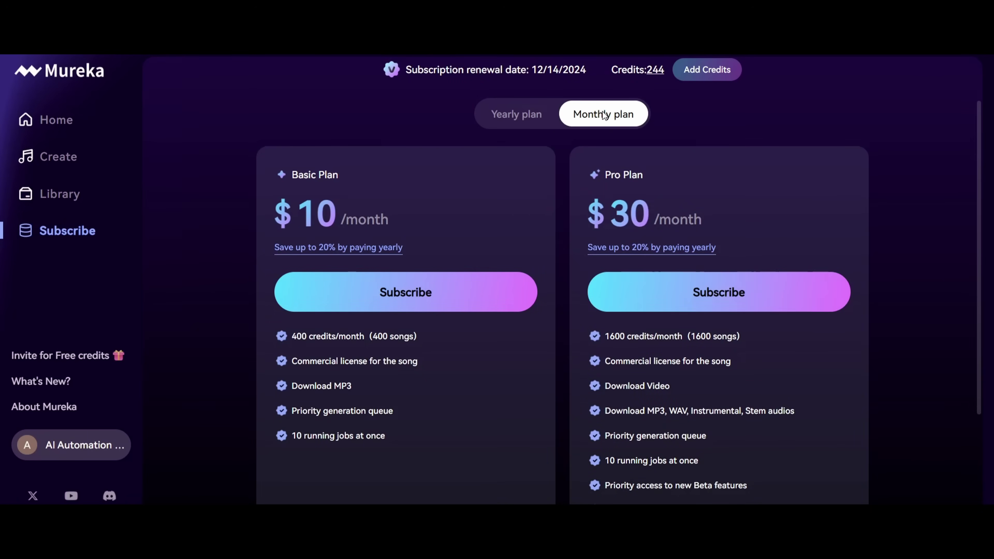
{"action": "left_click", "coordinate": [521, 118]}
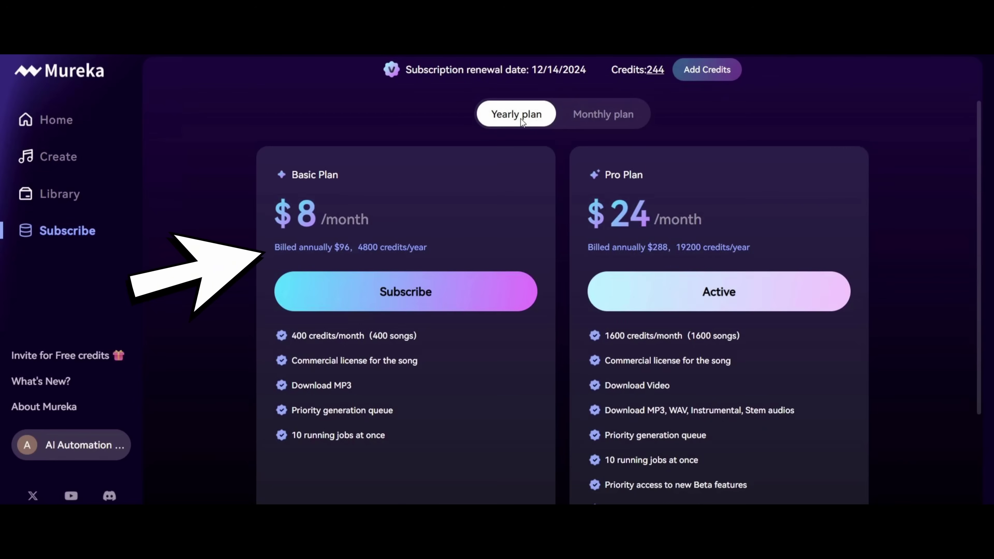